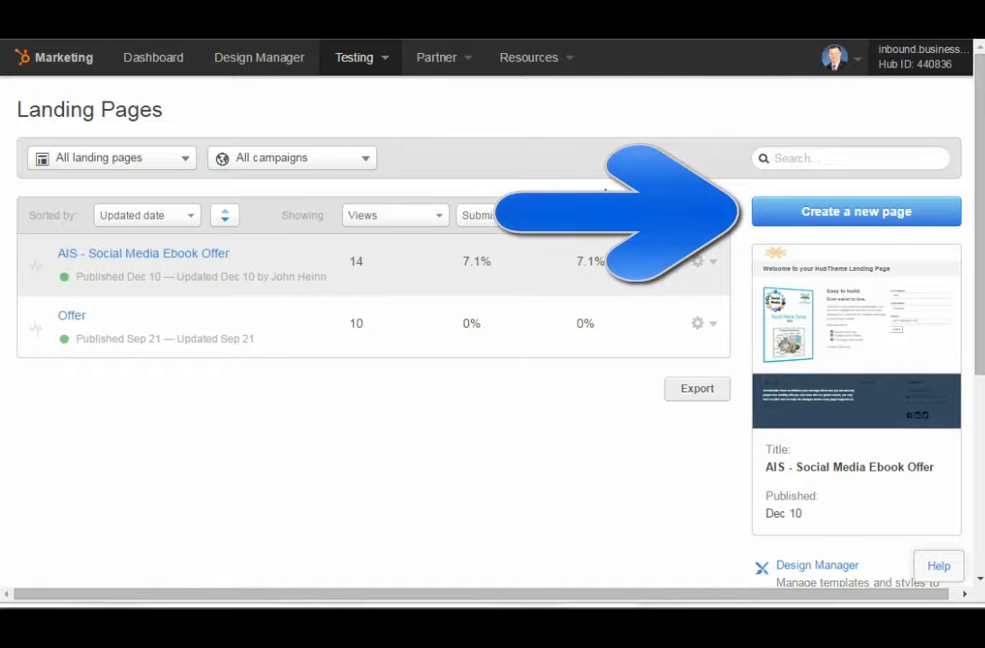
# Start a new landing page and filter the templates to the Landing Page Basic folder.
pyautogui.click(862, 216)
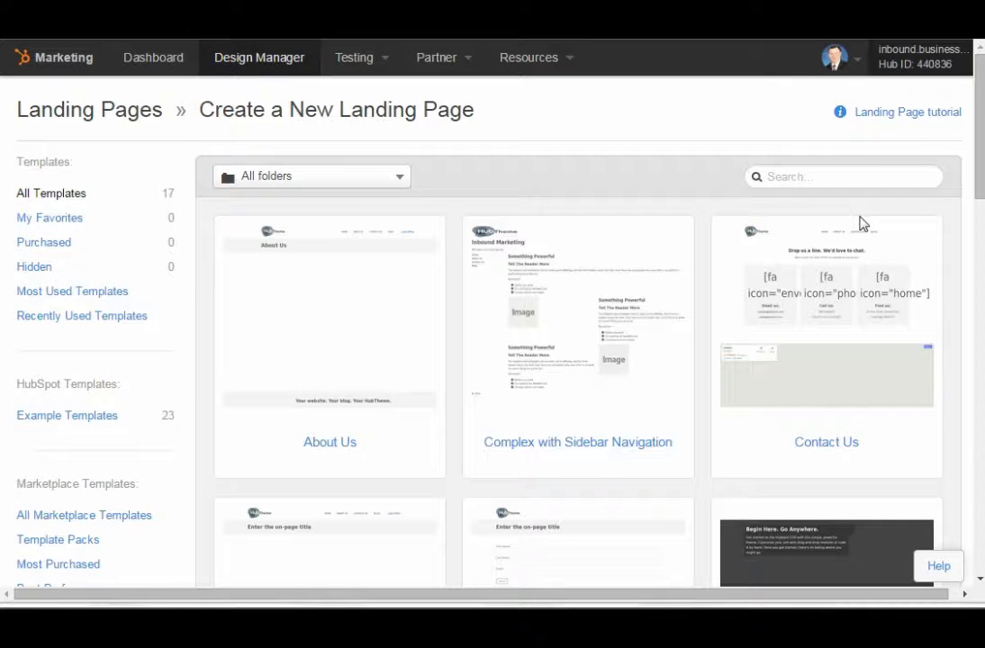
pyautogui.click(843, 175)
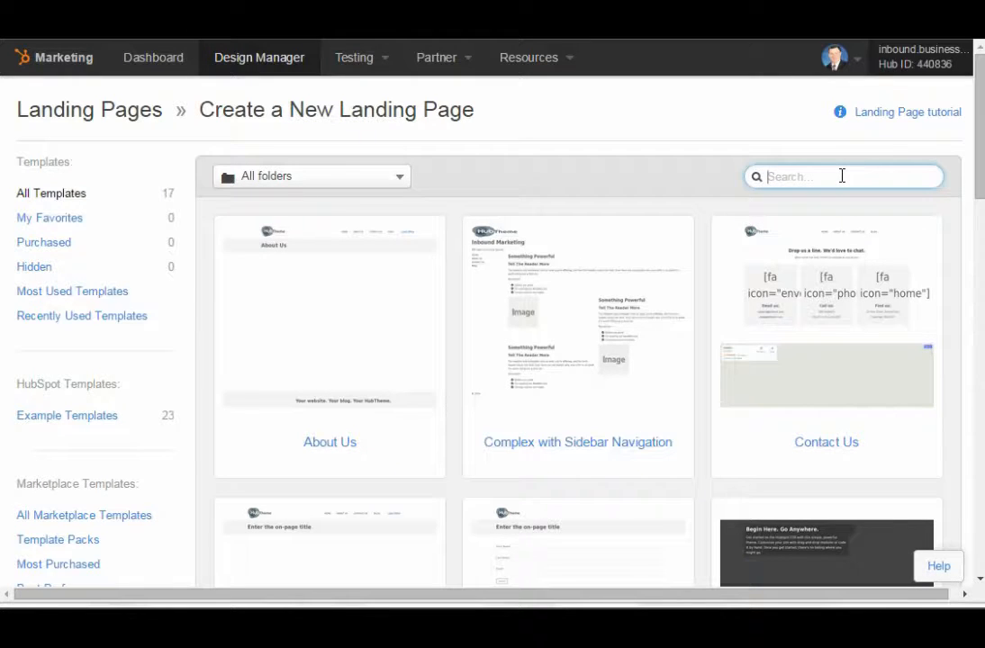
pyautogui.click(400, 182)
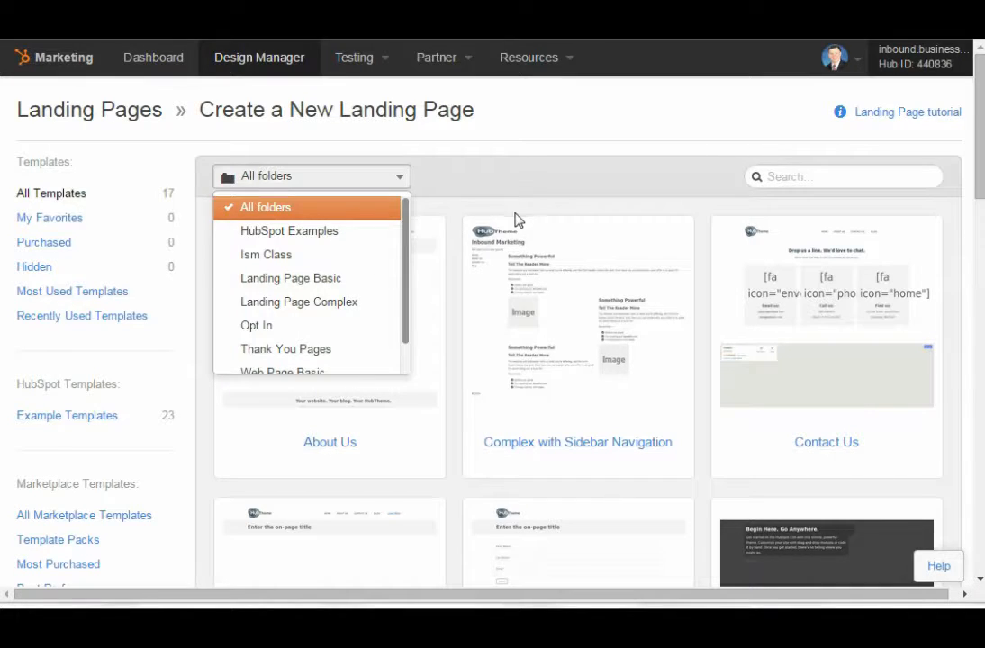
pyautogui.click(333, 301)
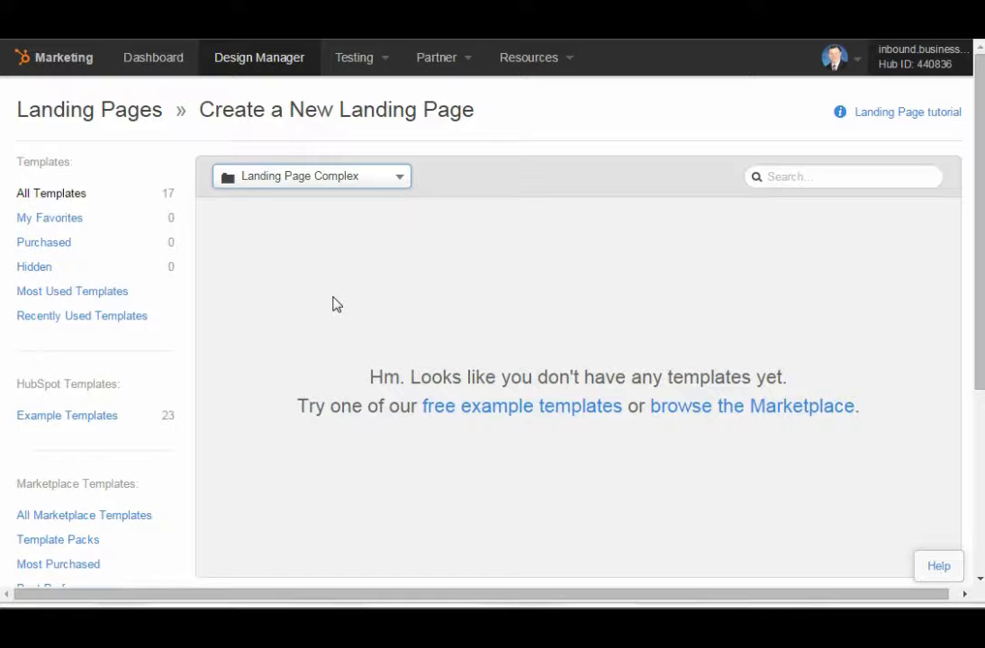
pyautogui.click(357, 180)
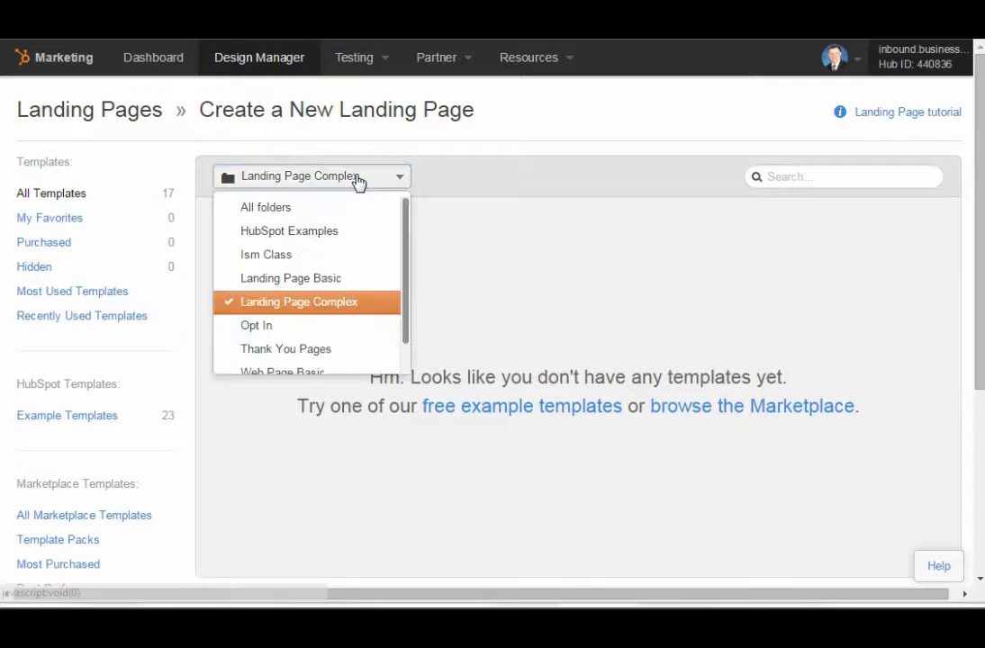
pyautogui.click(322, 279)
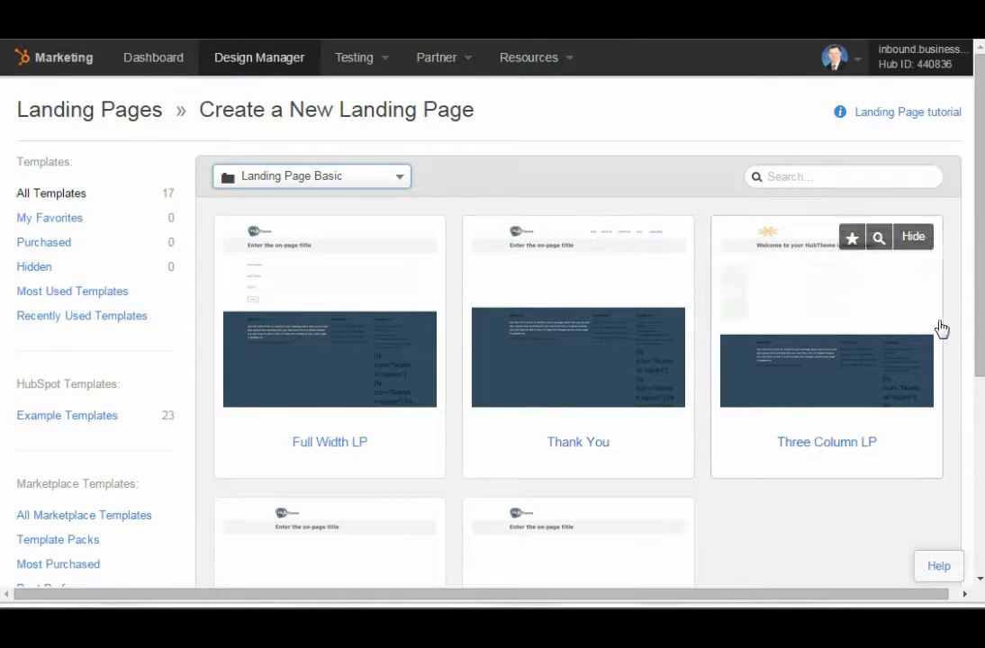
# Create a landing page named TestLP2 from the Three Column LP template.
pyautogui.moveTo(981, 330); pyautogui.dragTo(982, 450)
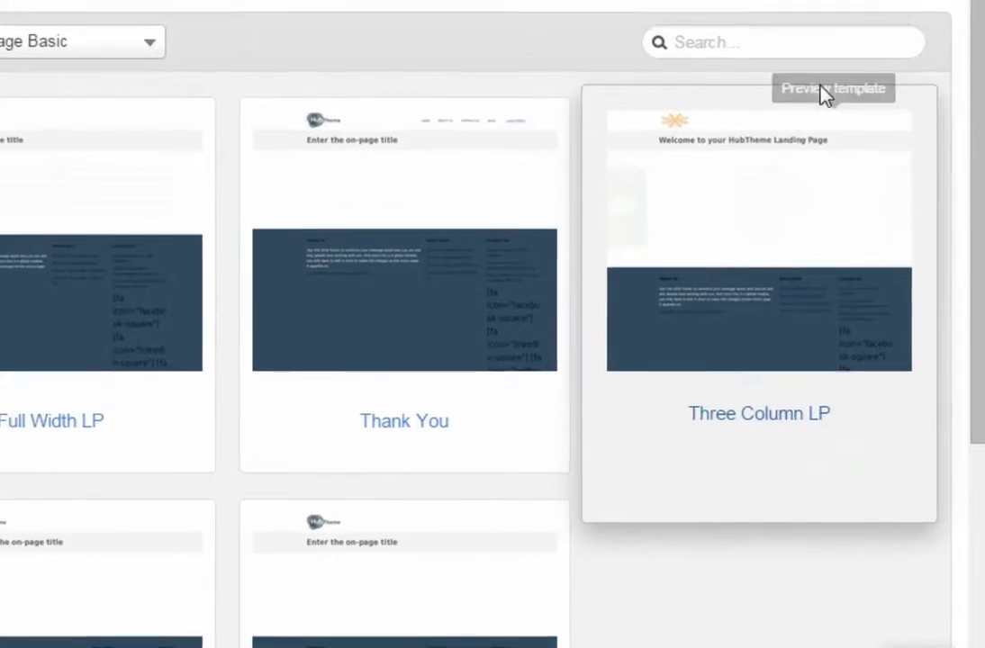
pyautogui.click(815, 83)
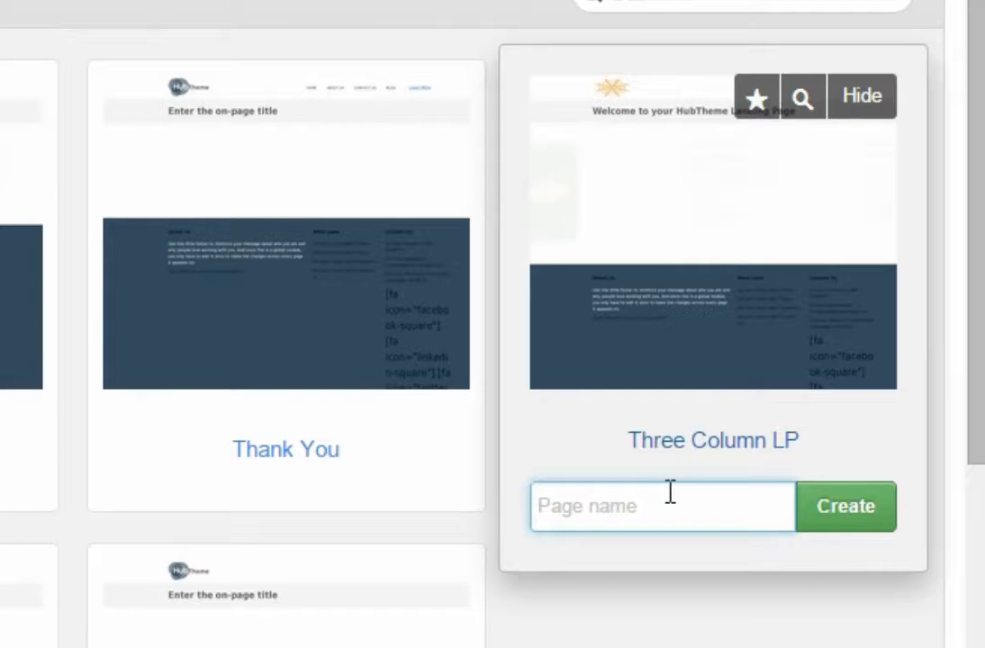
pyautogui.write('TestLP')
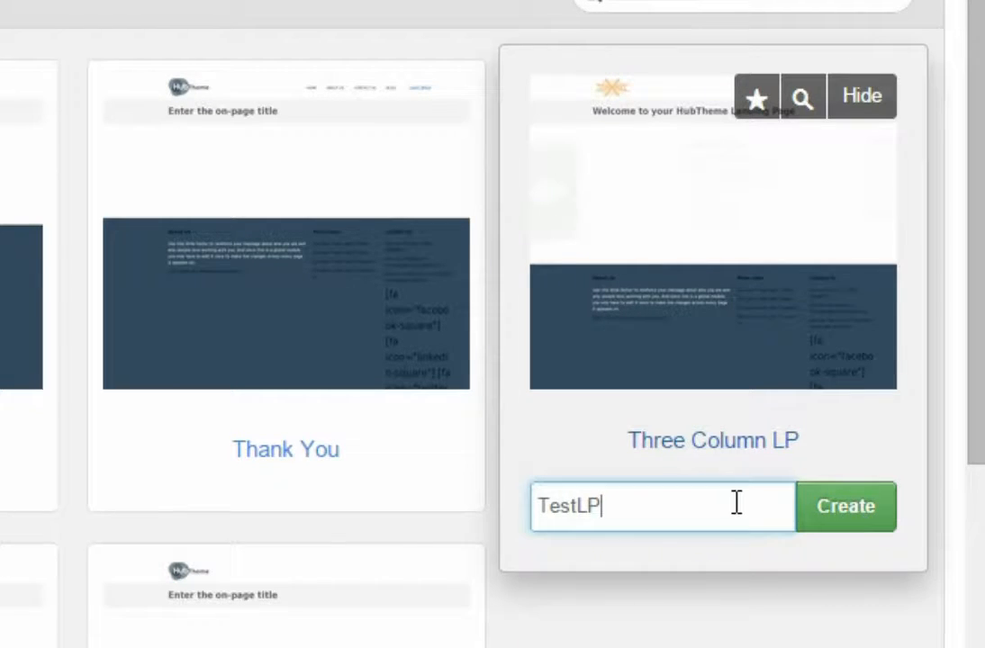
pyautogui.write('2')
pyautogui.click(843, 518)
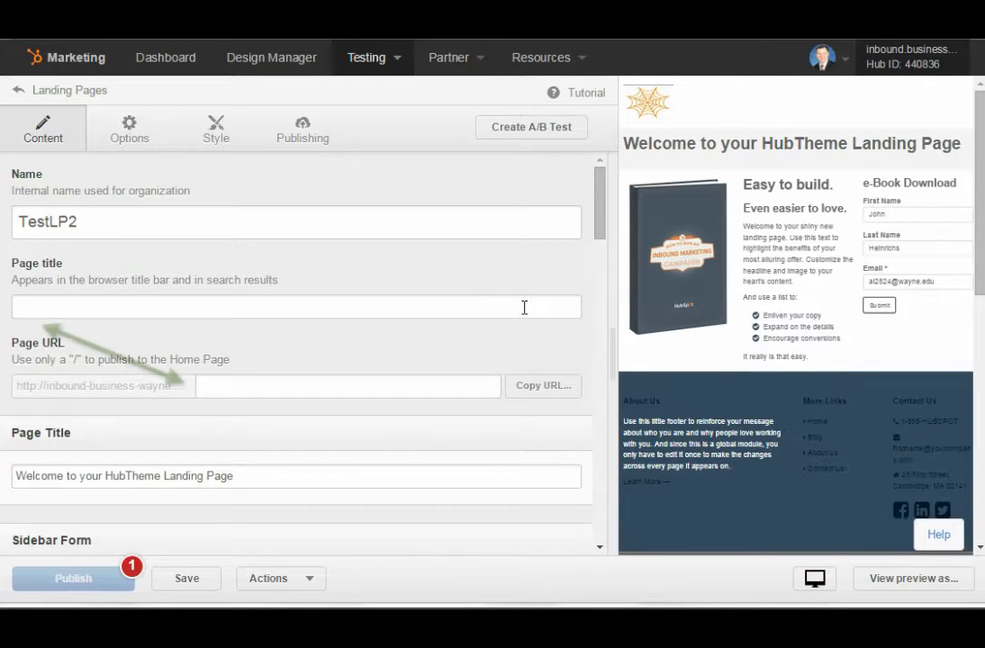
# Set the browser page title to testlp2.
pyautogui.click(460, 310)
pyautogui.write('tes')
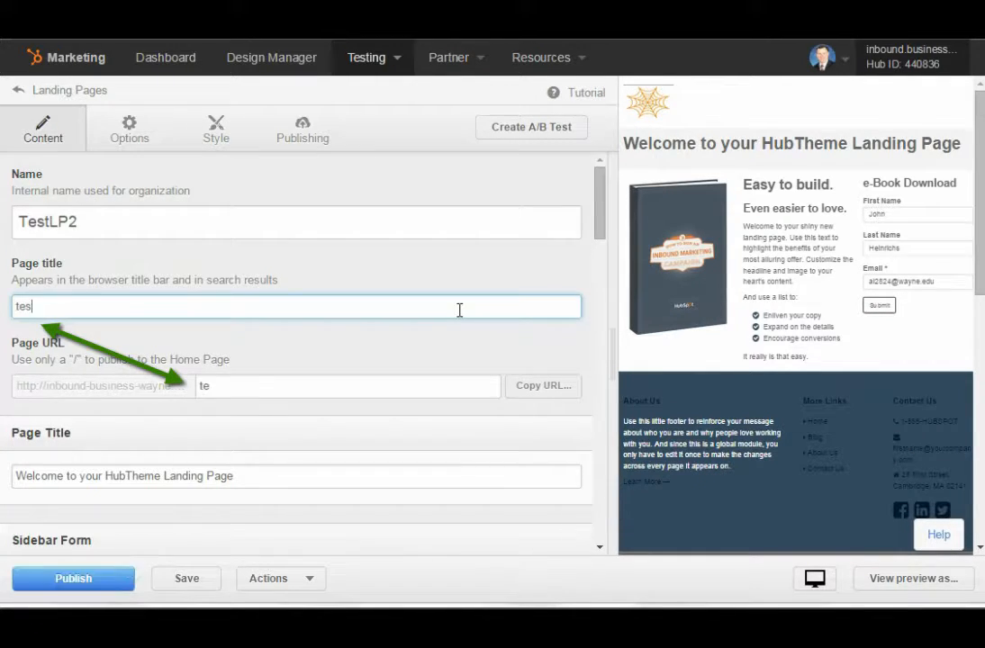
pyautogui.write('tlp2')
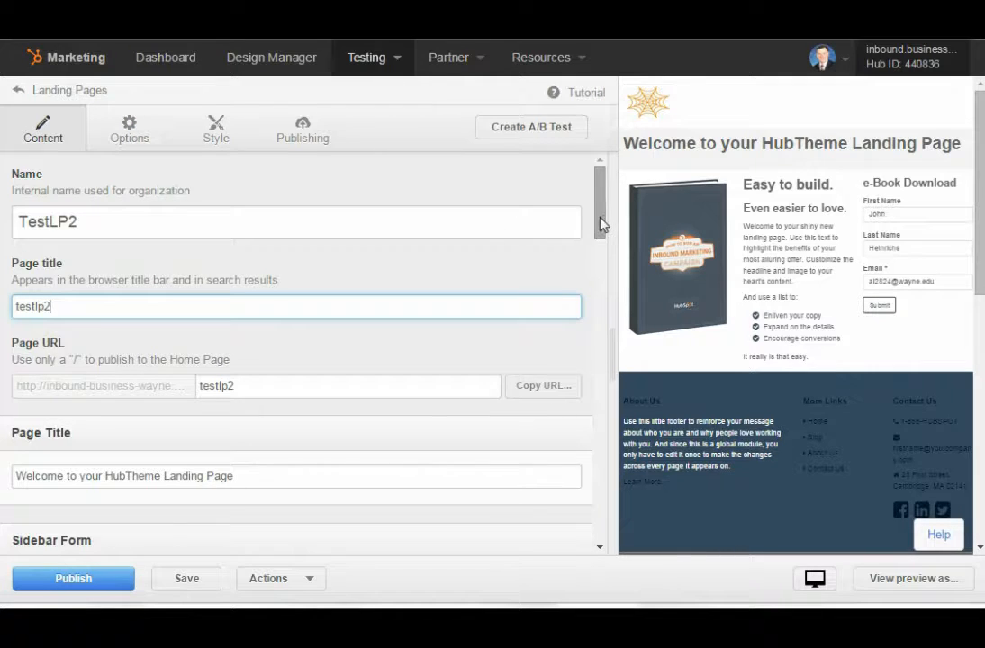
# Try redirecting sidebar form submitters to another page, look through the available pages, and switch back to the inline thank you message.
pyautogui.moveTo(601, 223); pyautogui.dragTo(600, 284)
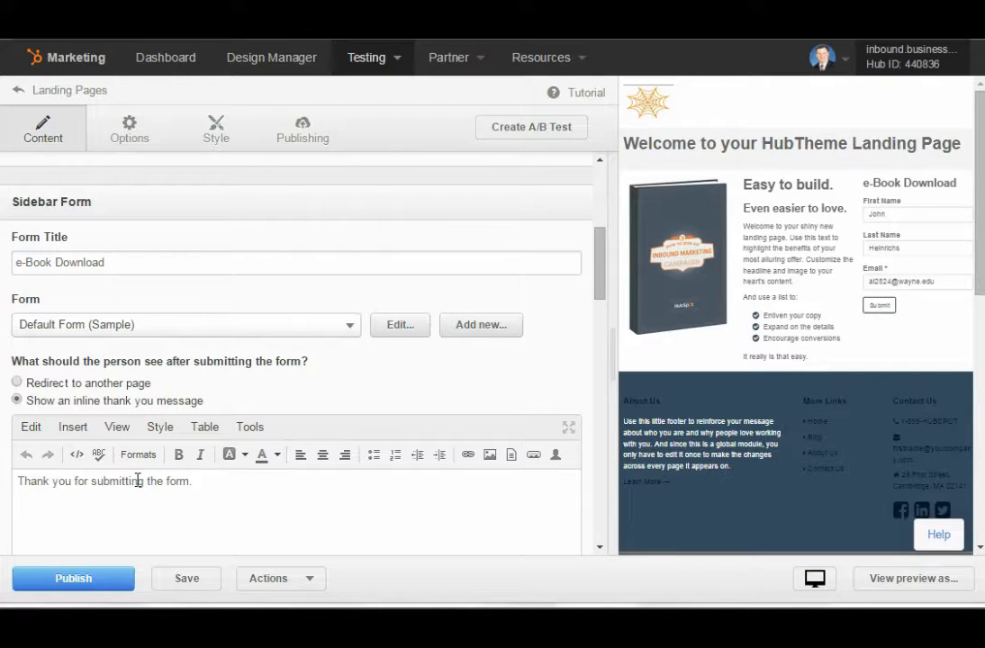
pyautogui.click(138, 384)
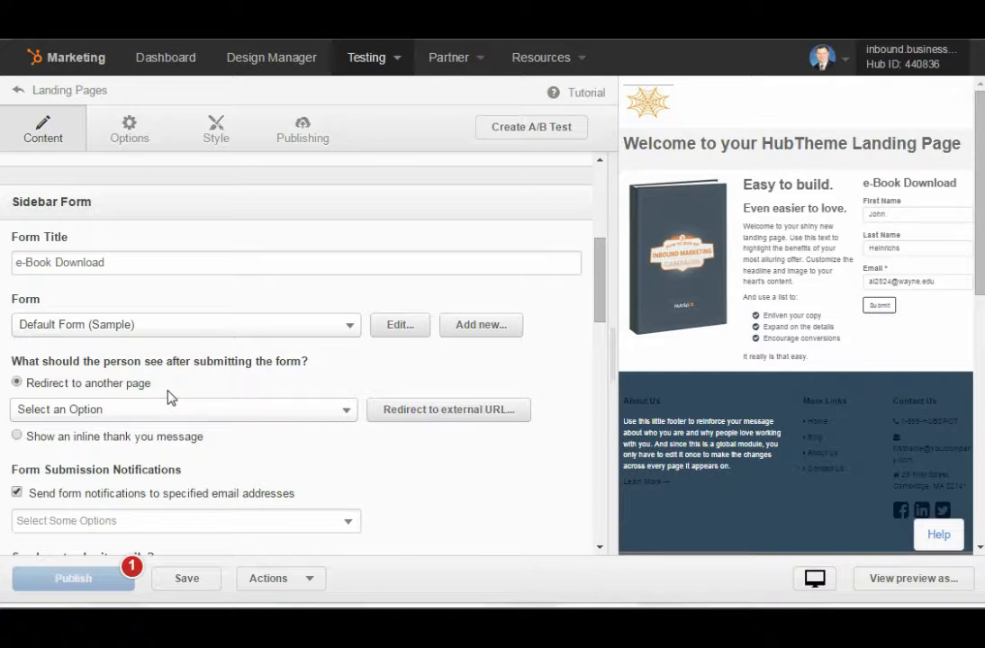
pyautogui.click(189, 418)
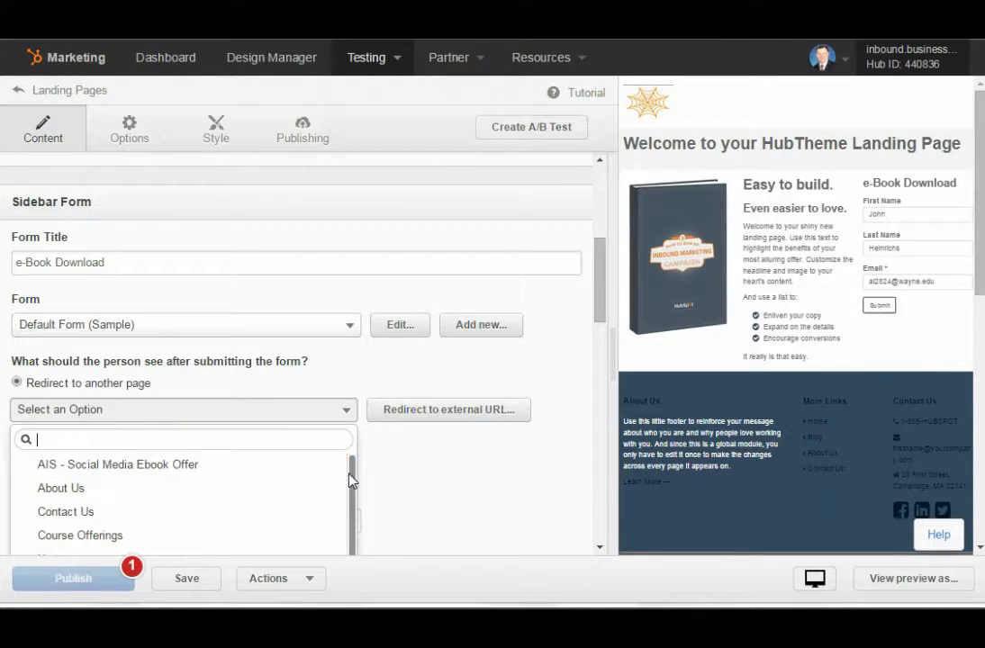
pyautogui.moveTo(348, 477)
pyautogui.mouseDown()
pyautogui.moveTo(345, 536)
pyautogui.moveTo(345, 459)
pyautogui.mouseUp()
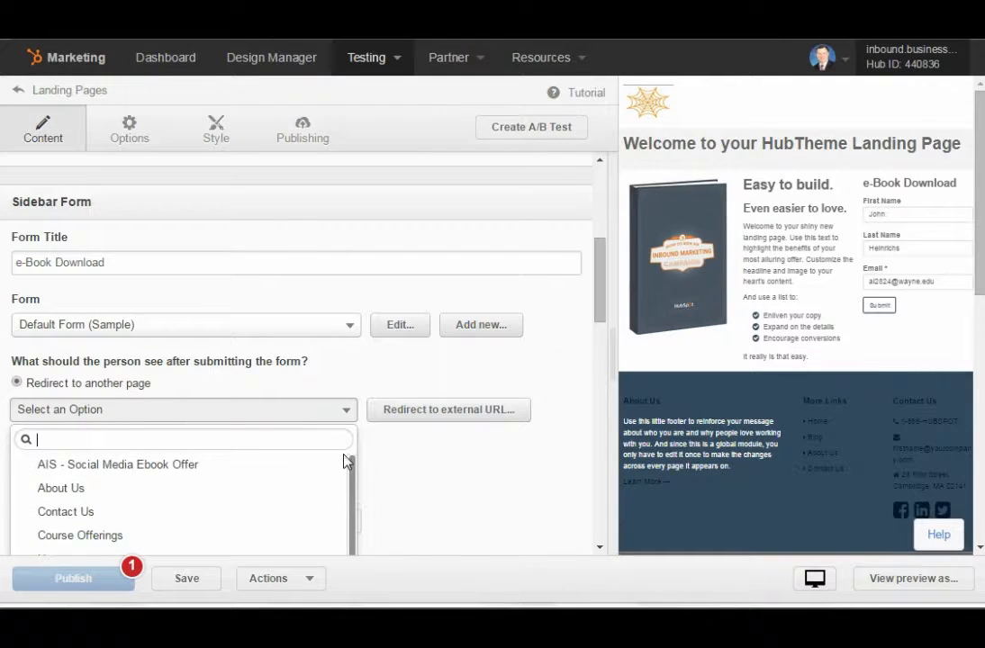
pyautogui.click(216, 380)
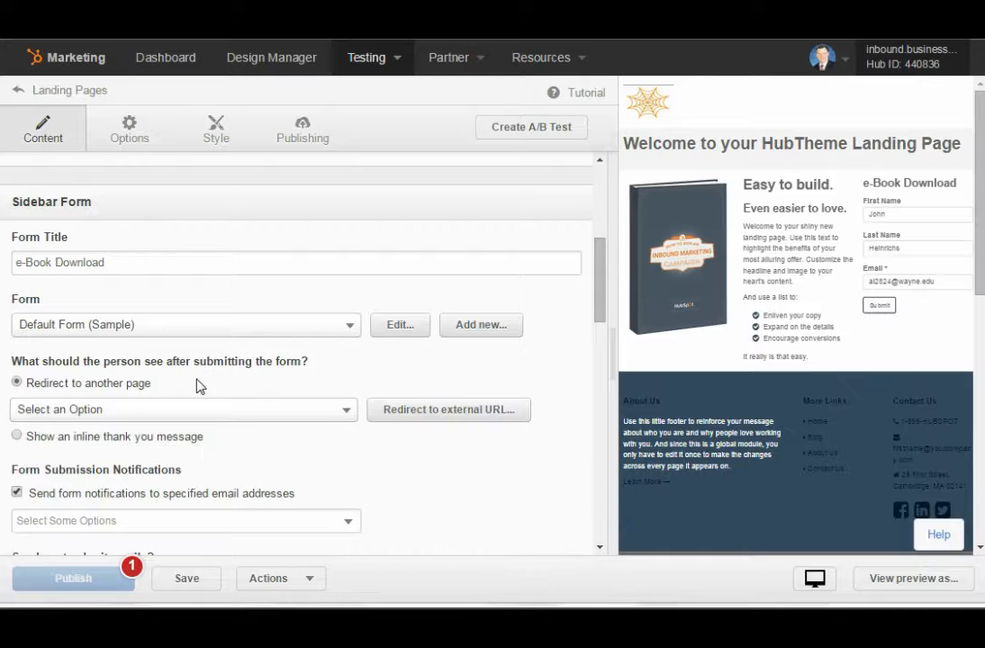
pyautogui.click(113, 437)
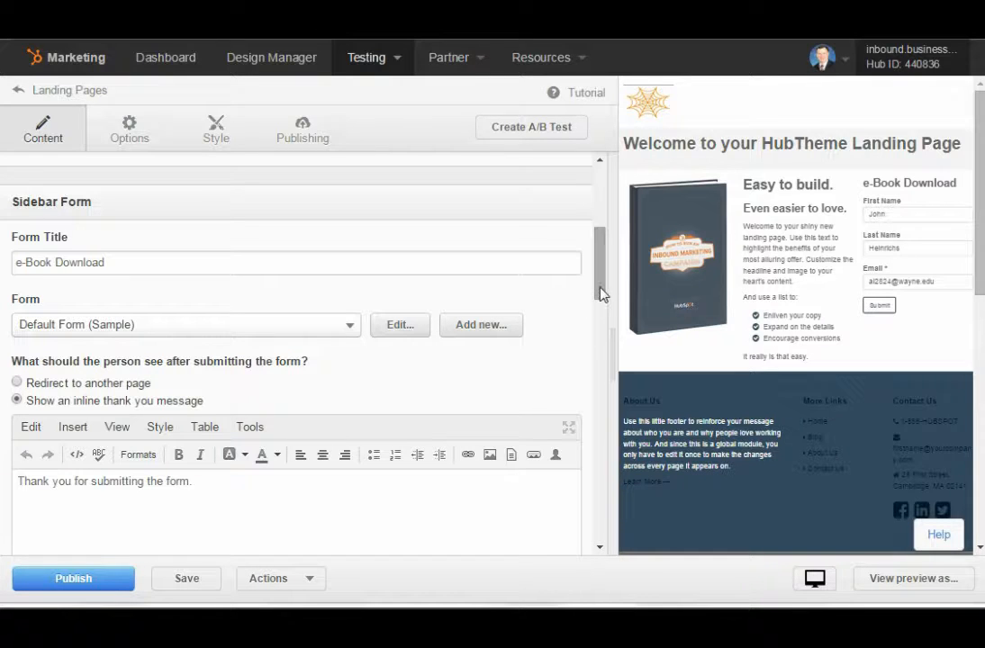
# Examine the form notification settings and the smart content types offered for the left column's rich text.
pyautogui.moveTo(601, 295); pyautogui.dragTo(590, 390)
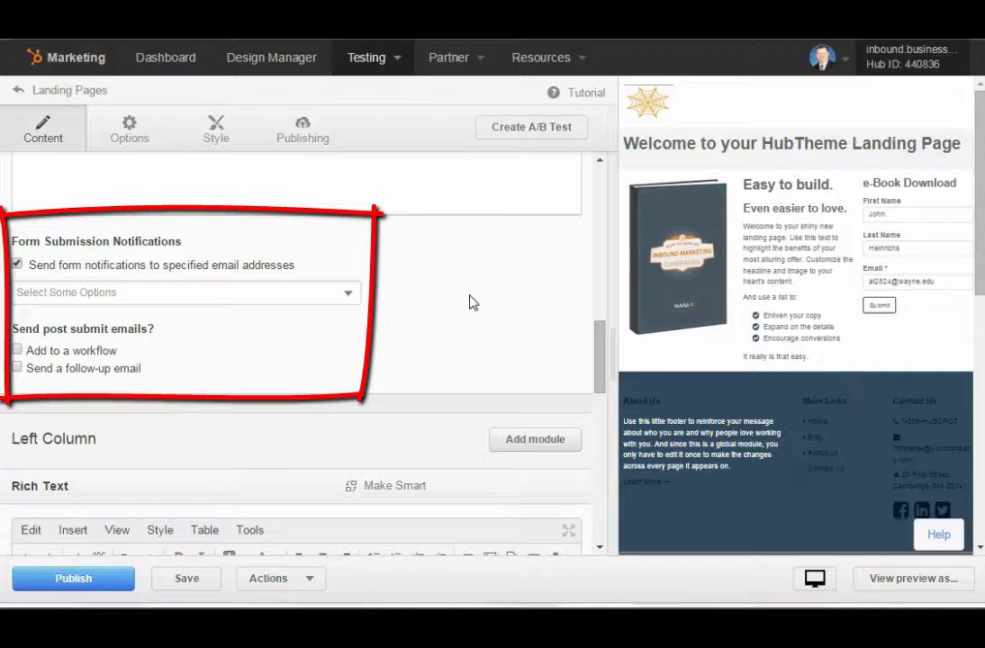
pyautogui.moveTo(600, 351)
pyautogui.mouseDown()
pyautogui.moveTo(593, 520)
pyautogui.moveTo(613, 406)
pyautogui.mouseUp()
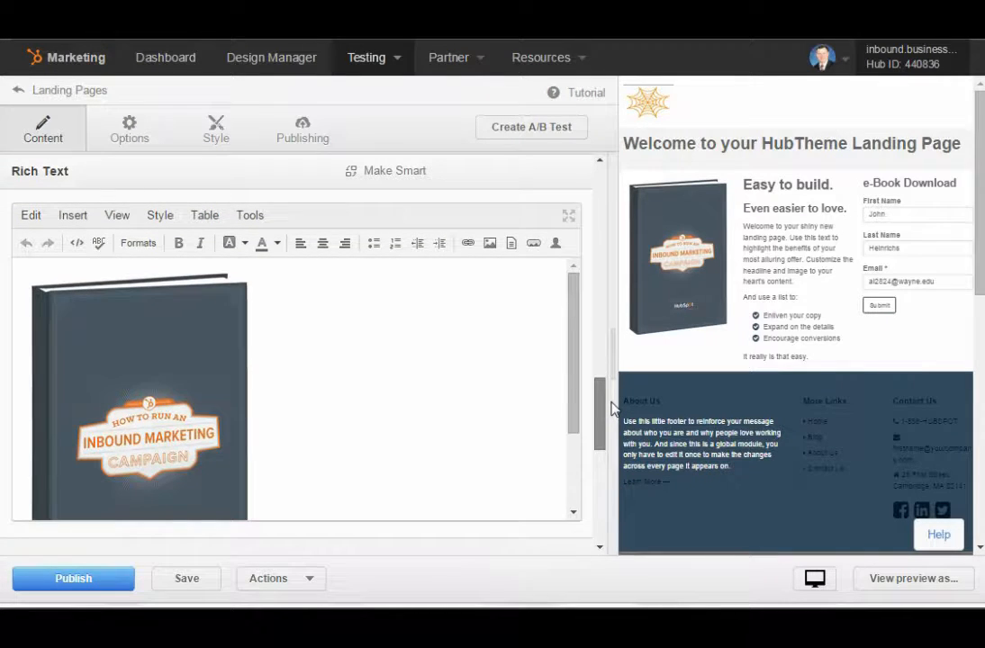
pyautogui.scroll(2, 612, 408)
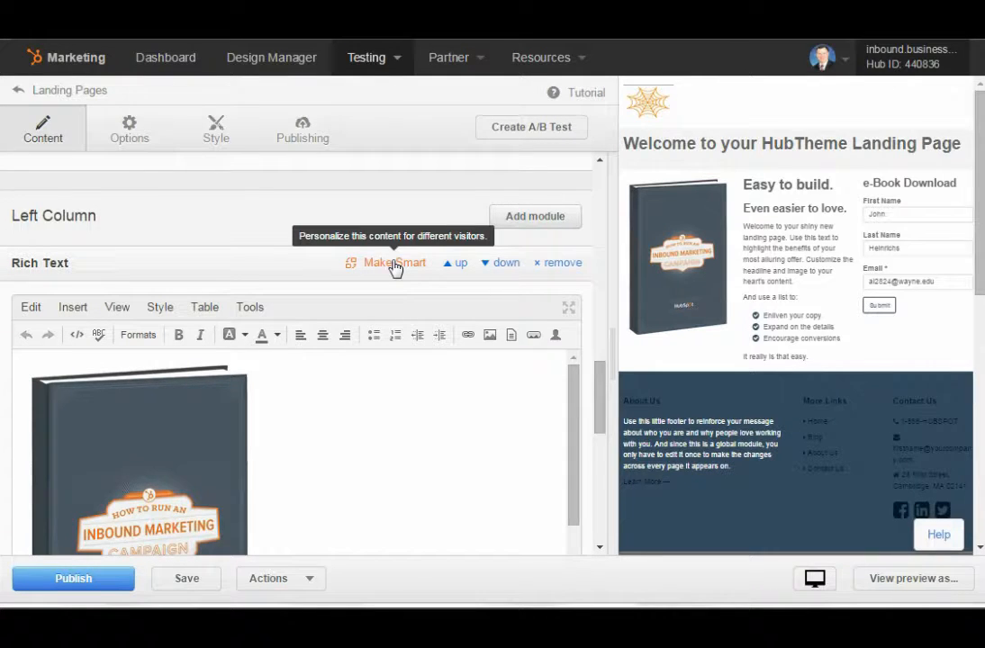
pyautogui.click(395, 267)
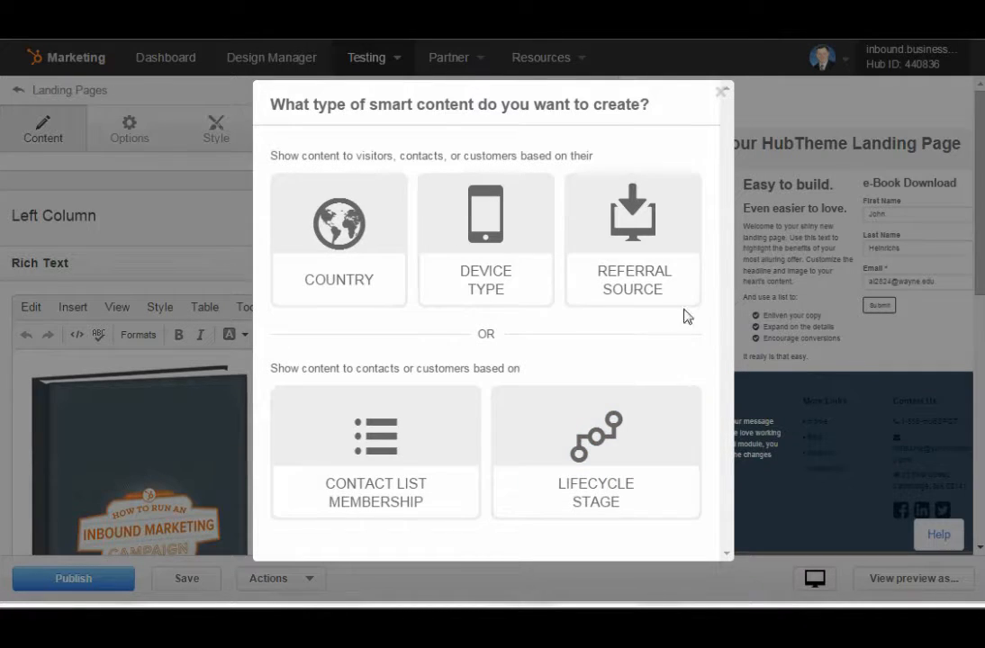
pyautogui.click(720, 94)
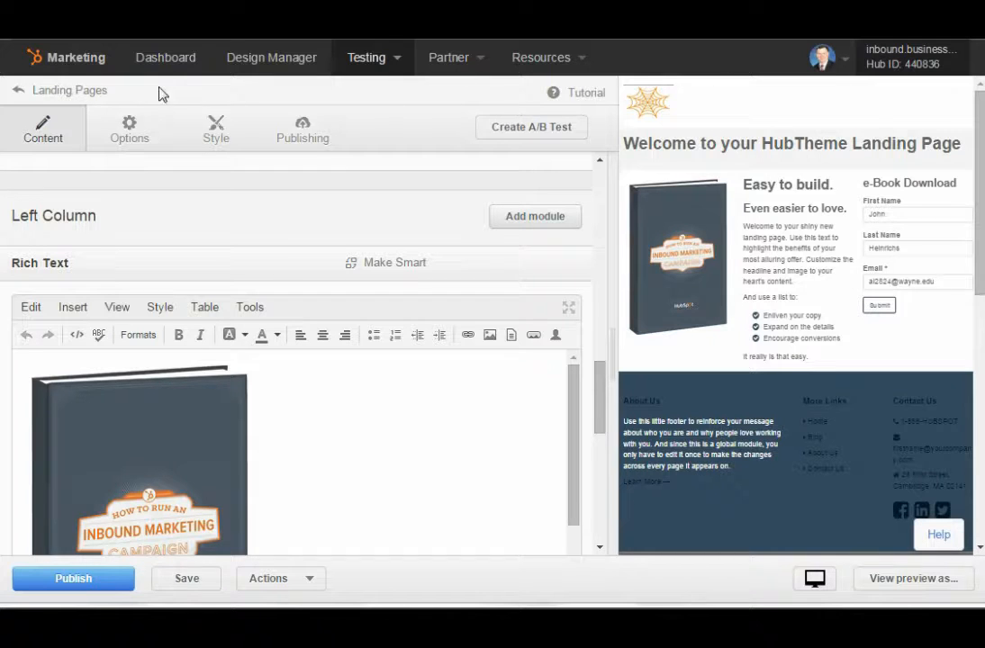
# Return to the landing pages list and delete the TestLP2 draft.
pyautogui.click(90, 92)
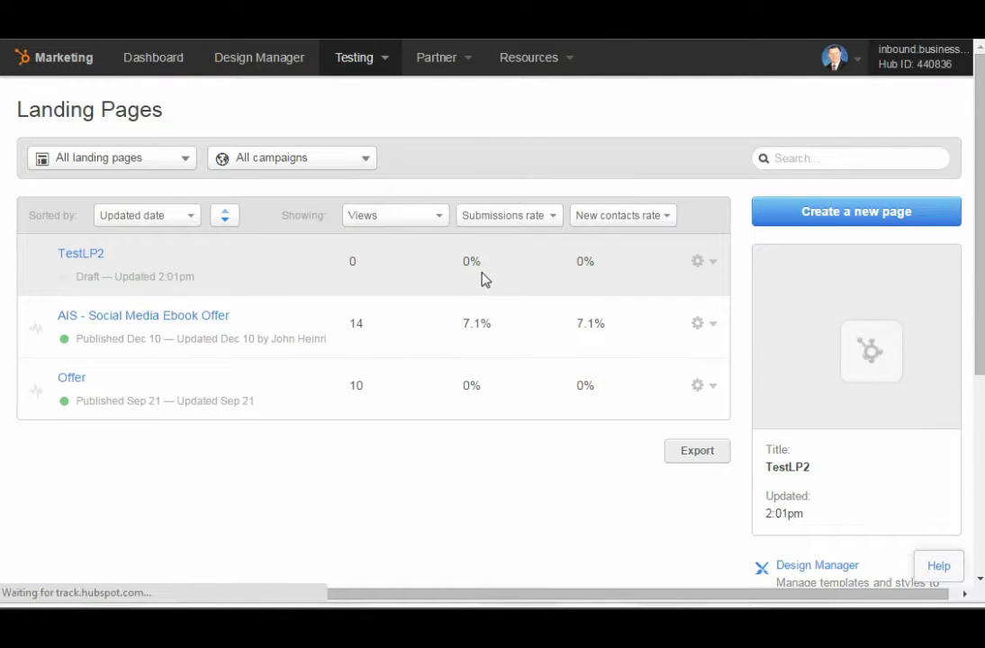
pyautogui.click(713, 263)
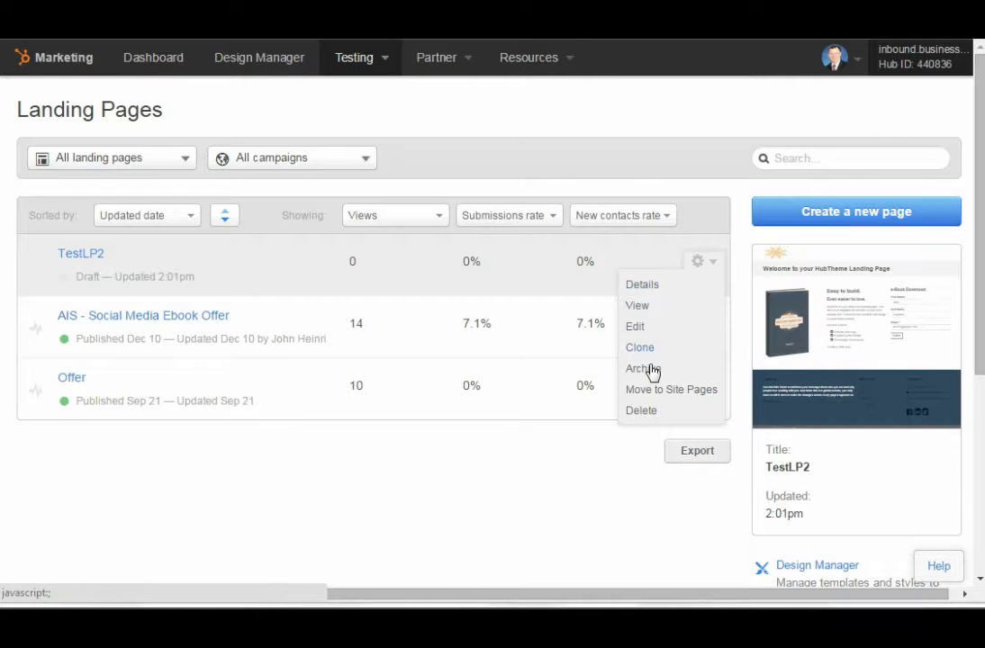
pyautogui.click(652, 411)
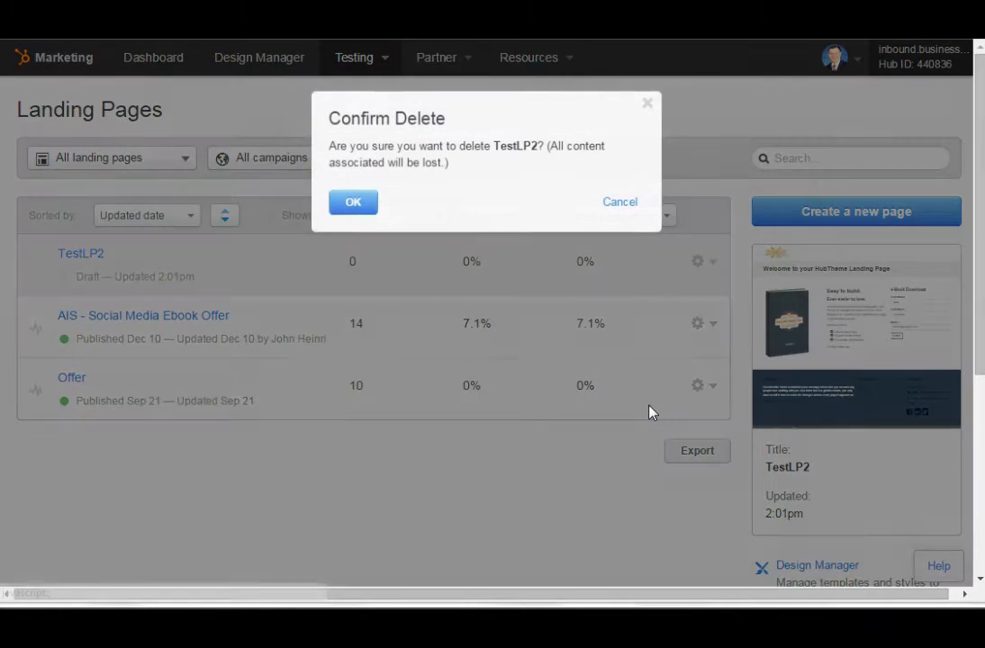
pyautogui.click(353, 202)
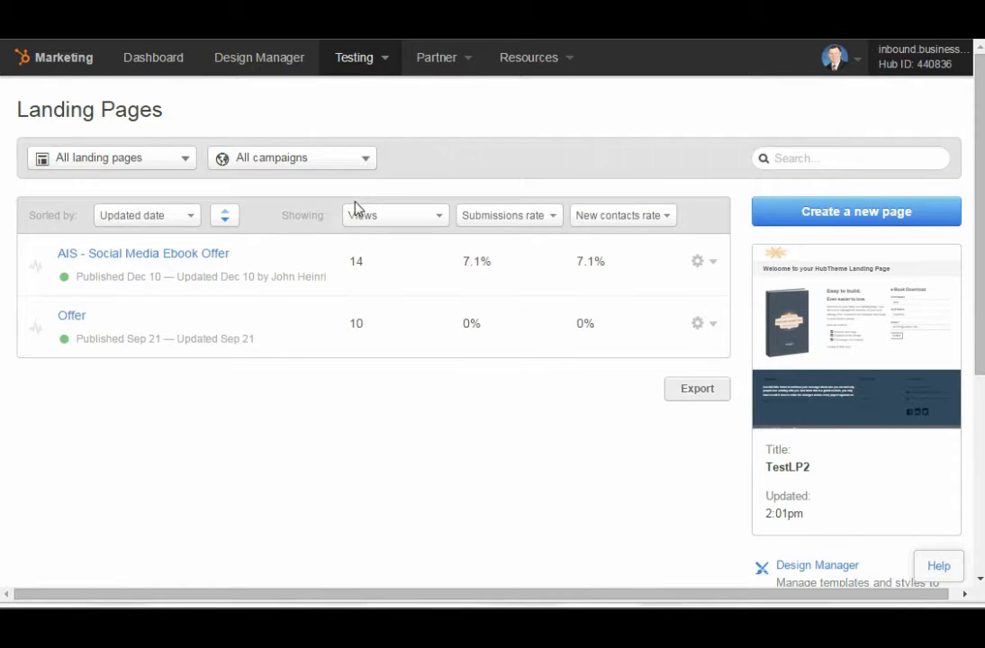
# View the AIS - Social Media Ebook Offer page's details and editor, and return to the landing pages list.
pyautogui.click(186, 256)
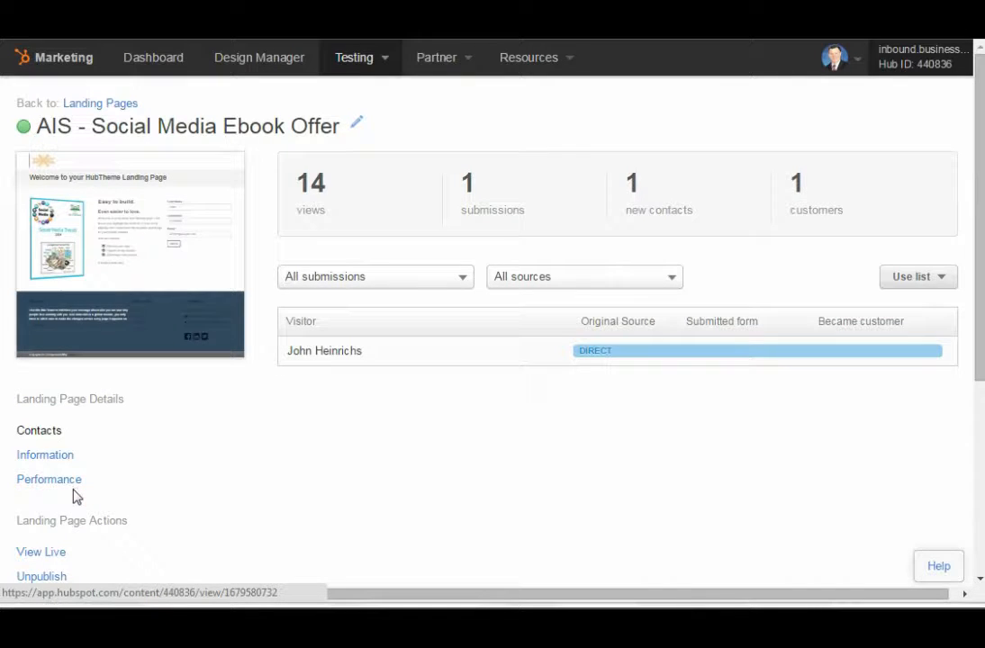
pyautogui.scroll(-1, 133, 523)
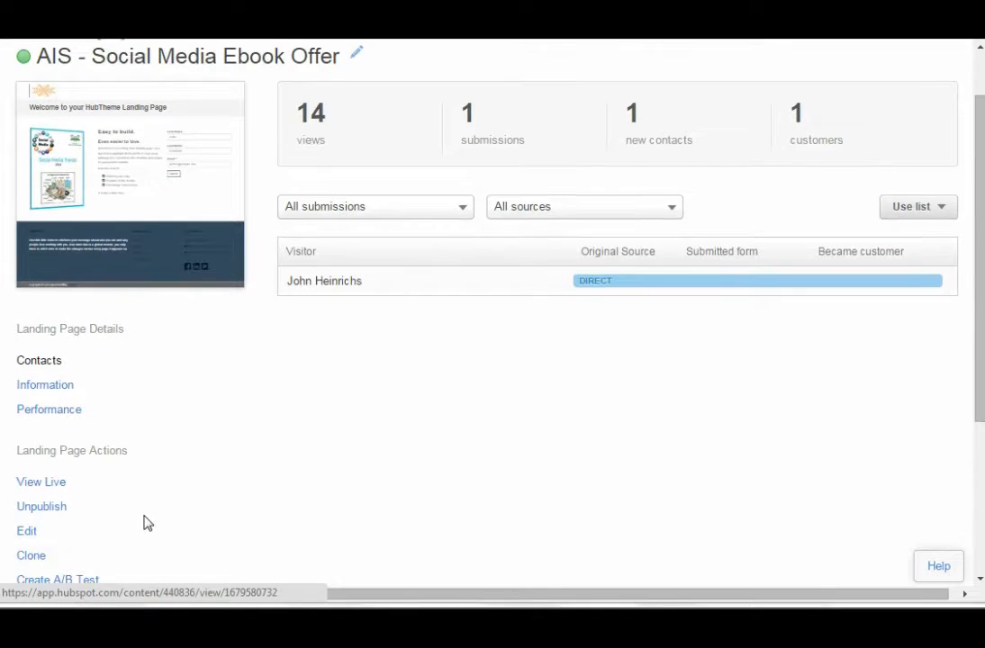
pyautogui.click(24, 535)
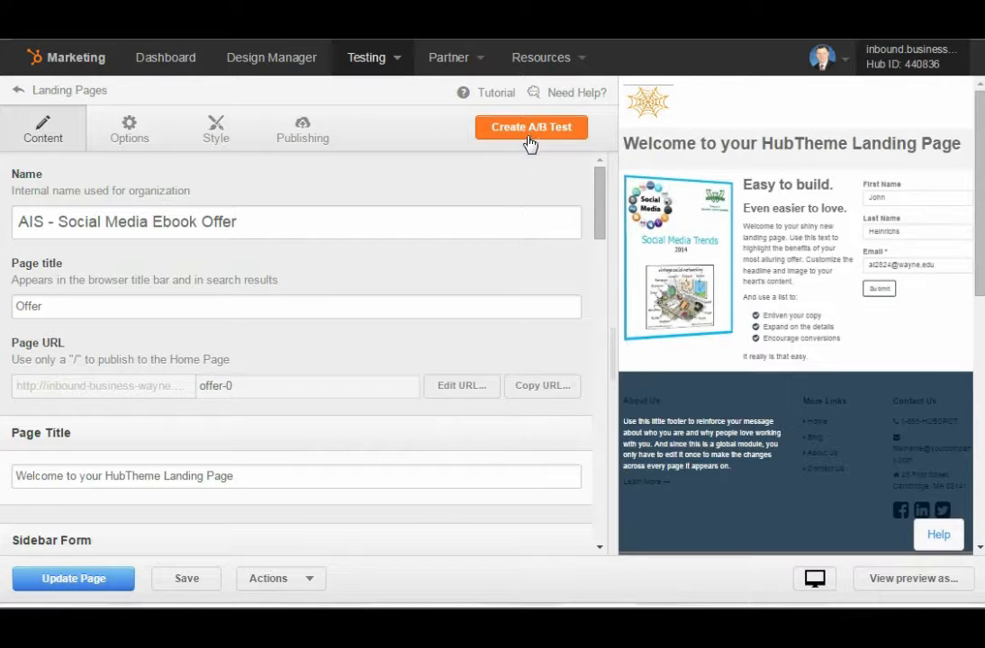
pyautogui.moveTo(634, 232)
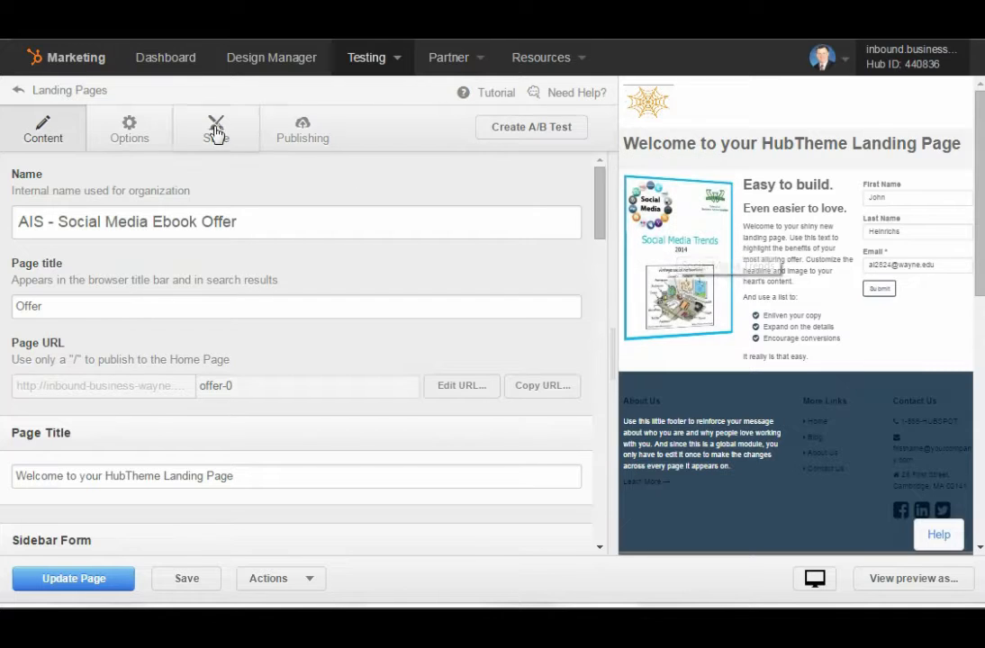
pyautogui.click(67, 91)
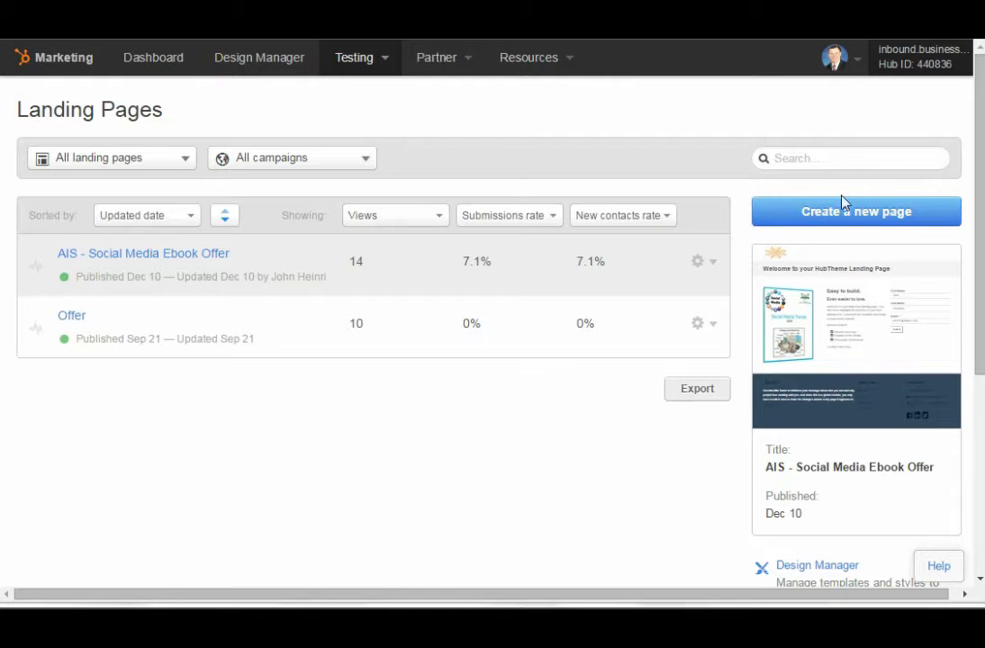
# Open the AIS - Social Media Ebook Offer details, review the available page actions, and open the page for editing.
pyautogui.click(200, 255)
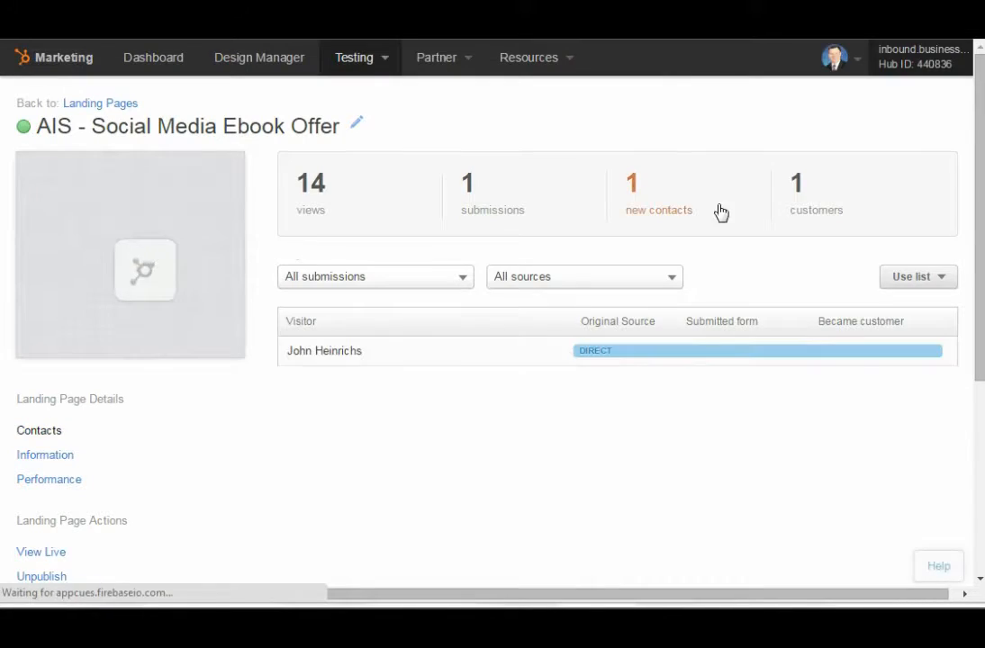
pyautogui.moveTo(976, 220); pyautogui.dragTo(959, 359)
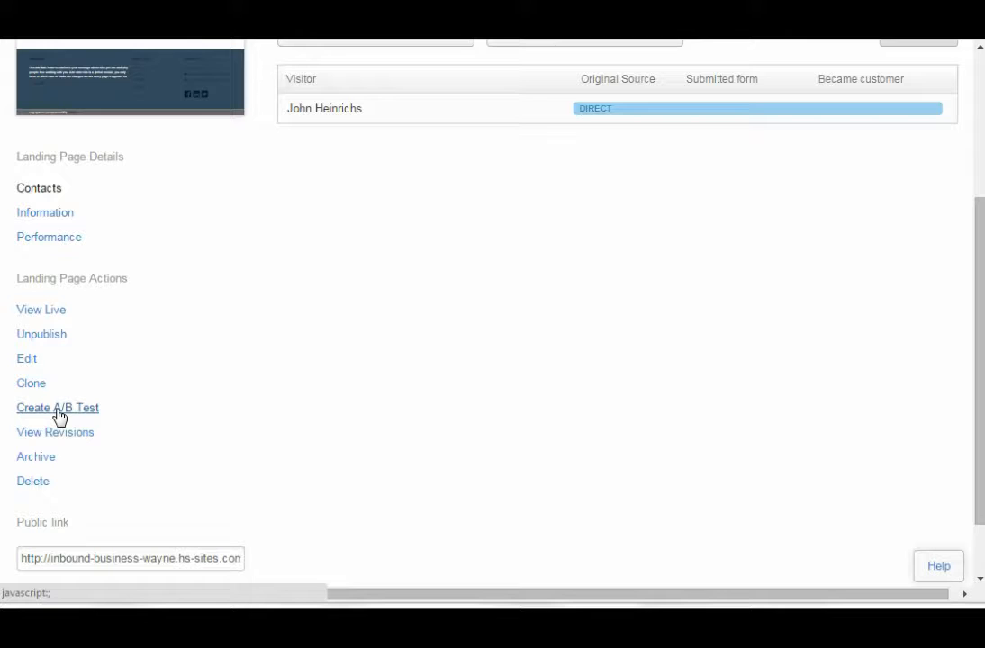
pyautogui.click(27, 359)
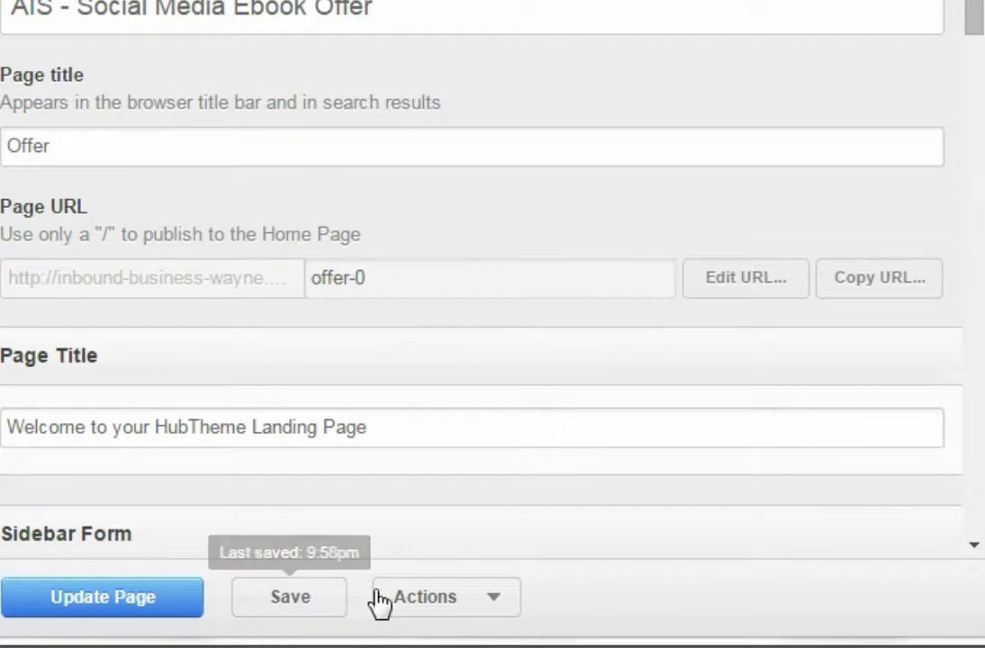
# View the shareable preview of the AIS - Social Media Ebook Offer page, close it and return to the content editor.
pyautogui.click(416, 598)
pyautogui.click(486, 290)
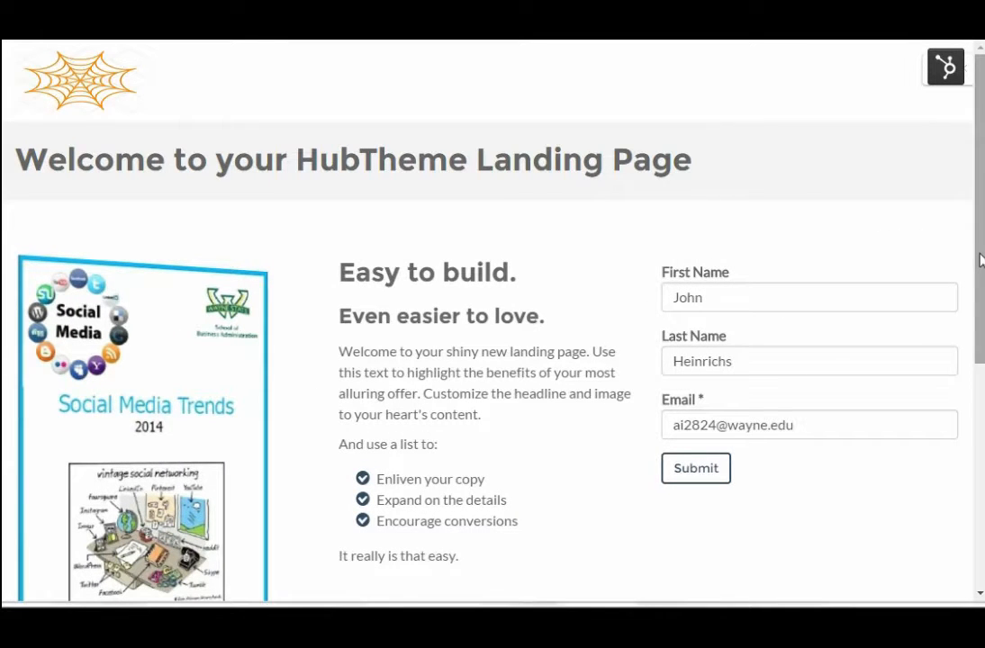
pyautogui.moveTo(982, 261); pyautogui.dragTo(974, 324)
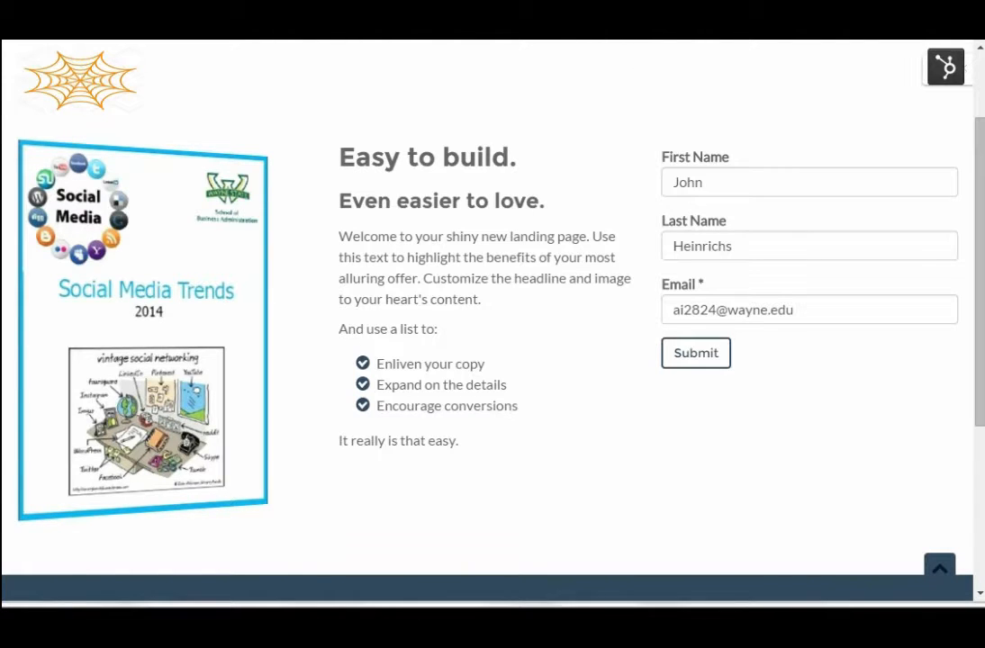
pyautogui.hotkey('ctrl', 'w')
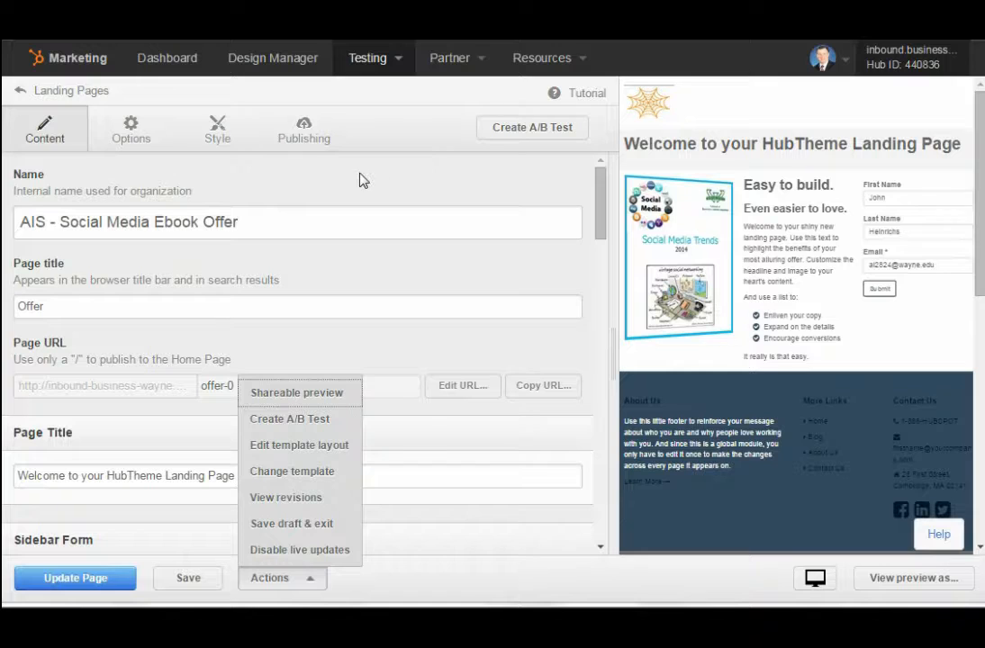
pyautogui.click(39, 132)
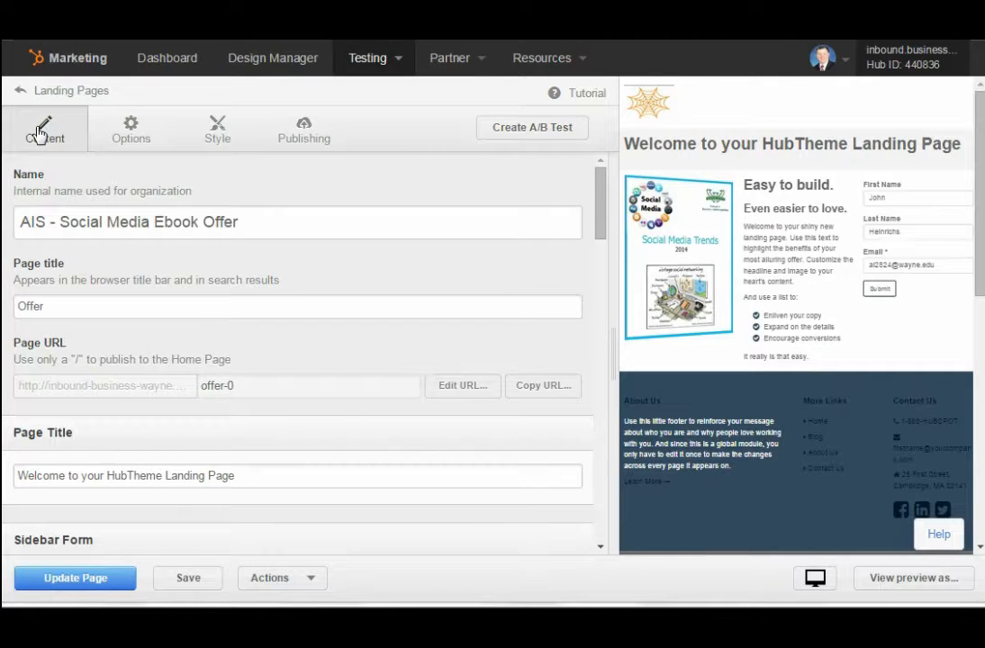
# Create an A/B test variation named "AIS - Social Media Ebook Offer (Variation B)".
pyautogui.click(516, 133)
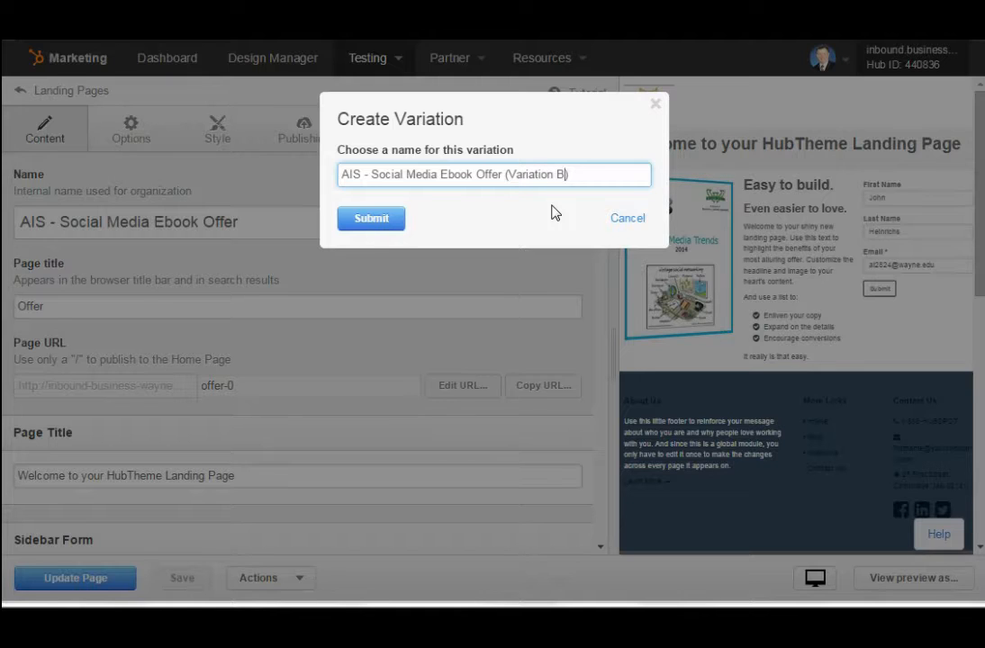
pyautogui.click(378, 220)
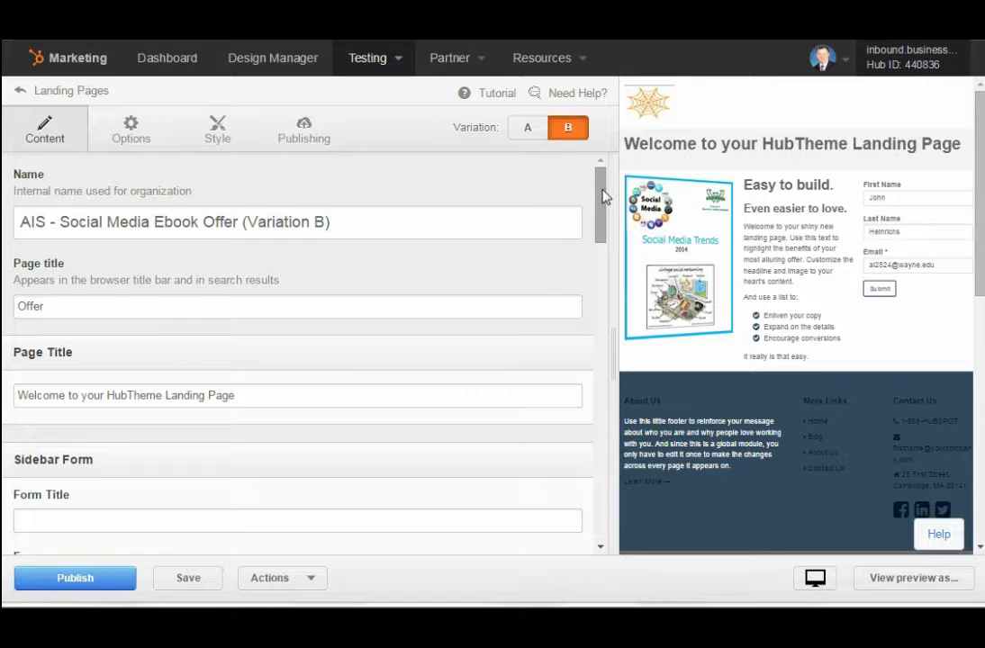
# Replace the left column's ebook cover image with Social_Media_ebook_2 from the Social_Media_Ebook folder.
pyautogui.moveTo(606, 196); pyautogui.dragTo(602, 275)
pyautogui.click(702, 240)
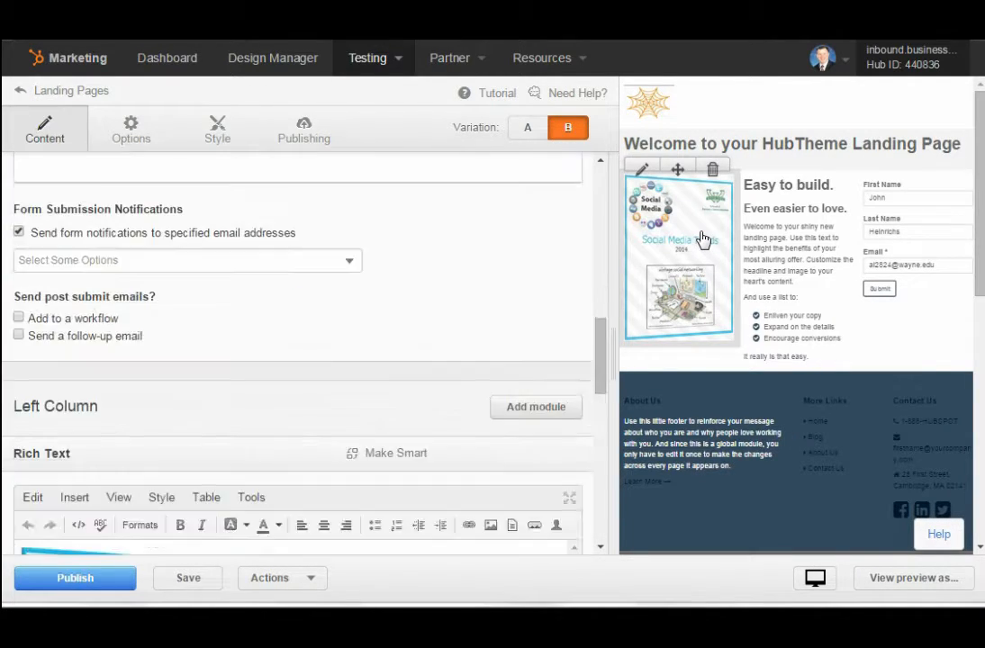
pyautogui.click(240, 351)
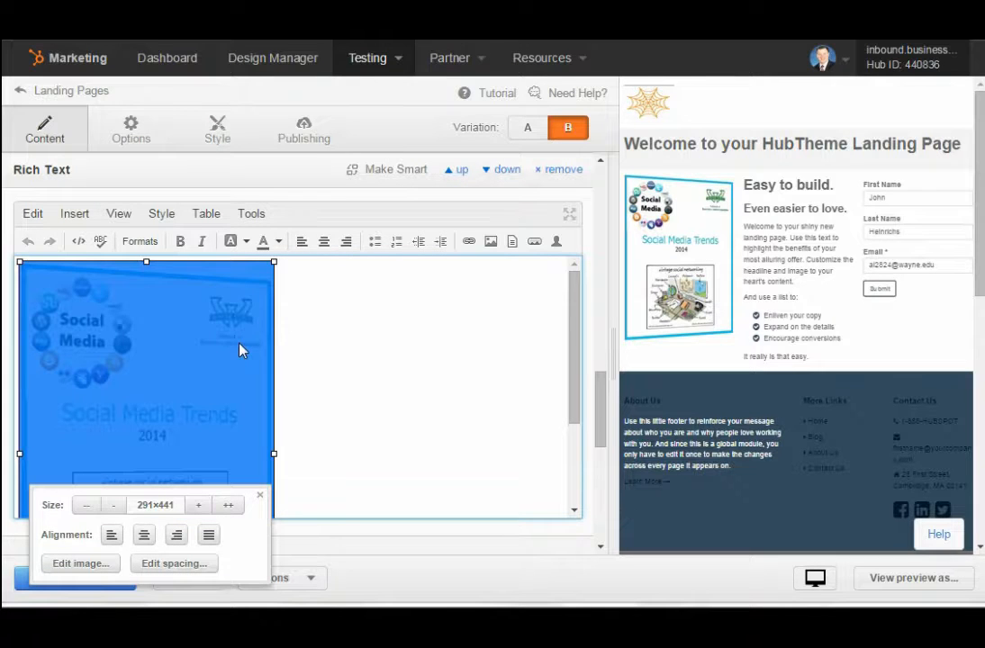
pyautogui.click(71, 565)
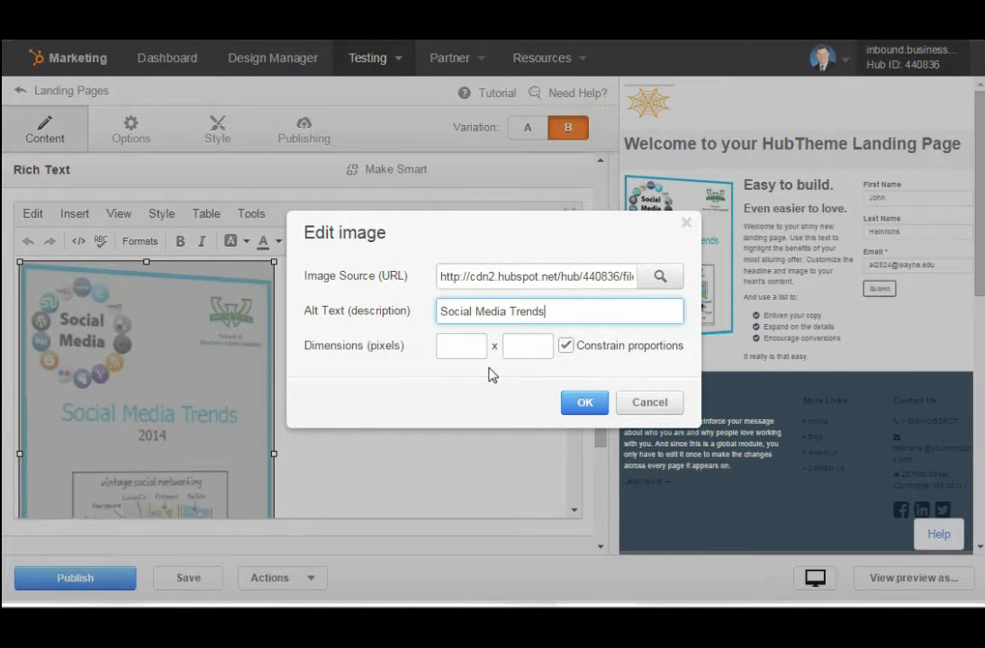
pyautogui.click(662, 278)
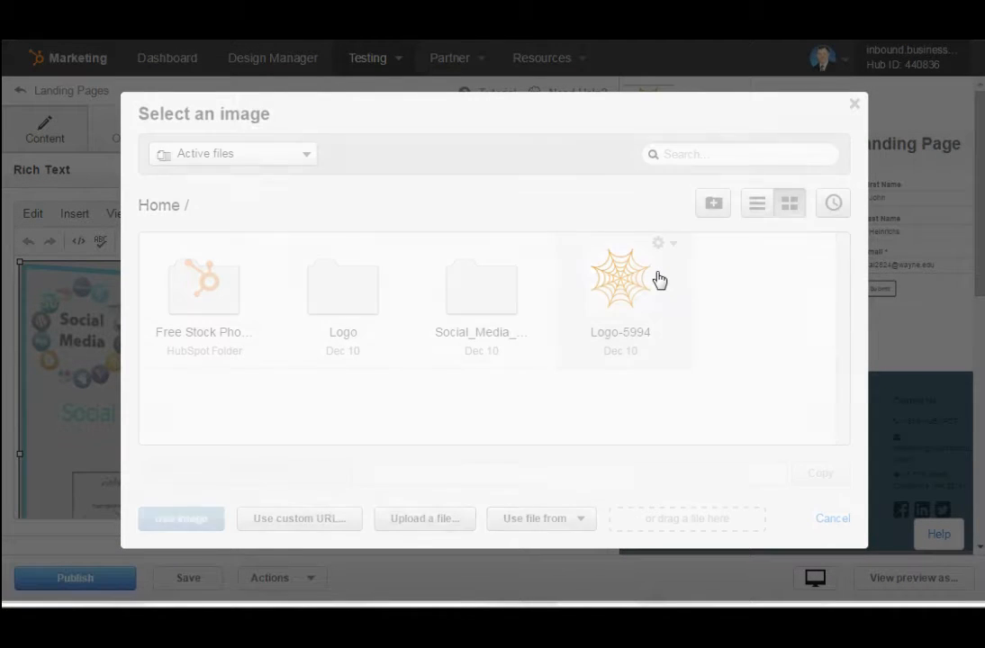
pyautogui.click(513, 294)
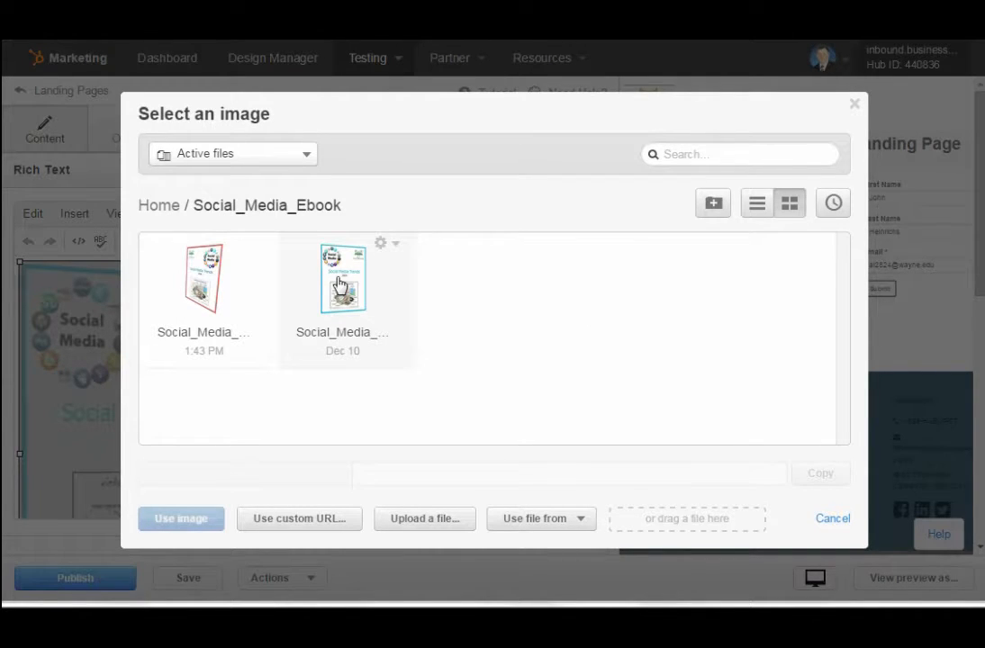
pyautogui.click(226, 288)
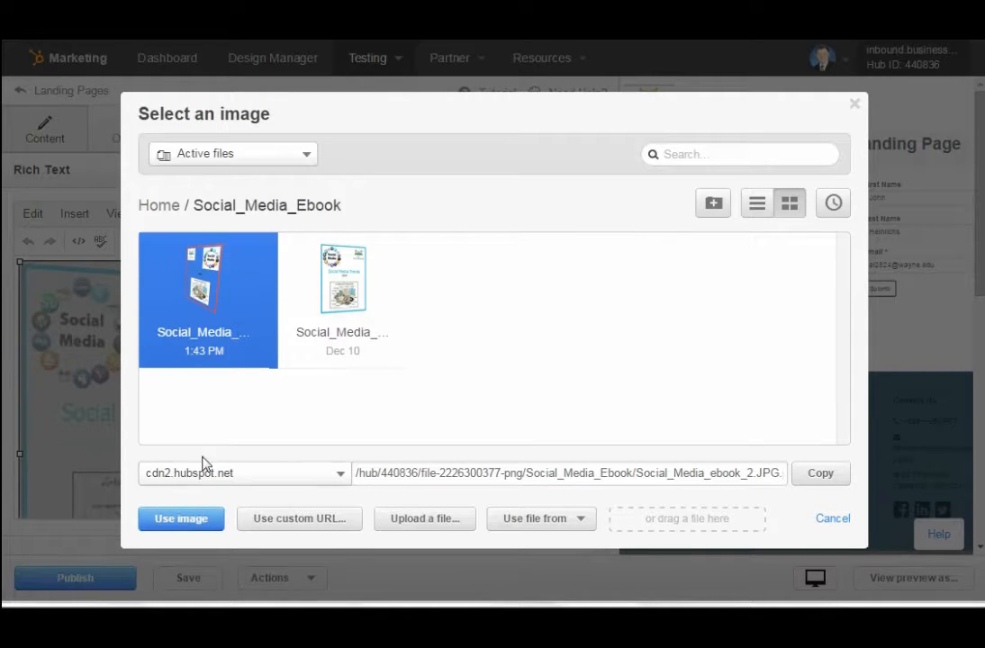
pyautogui.click(203, 520)
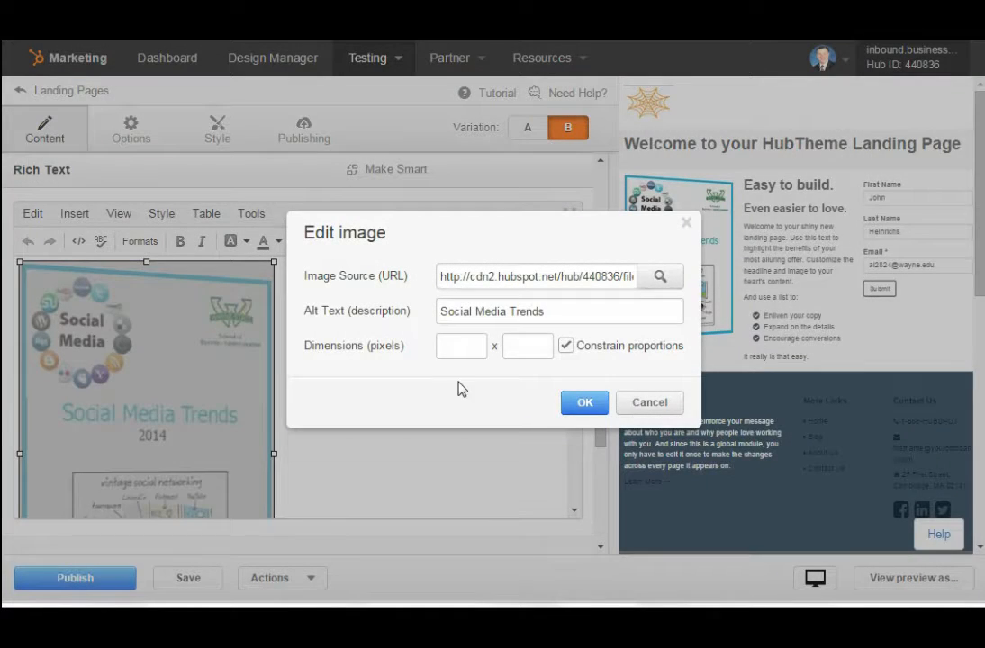
pyautogui.click(587, 406)
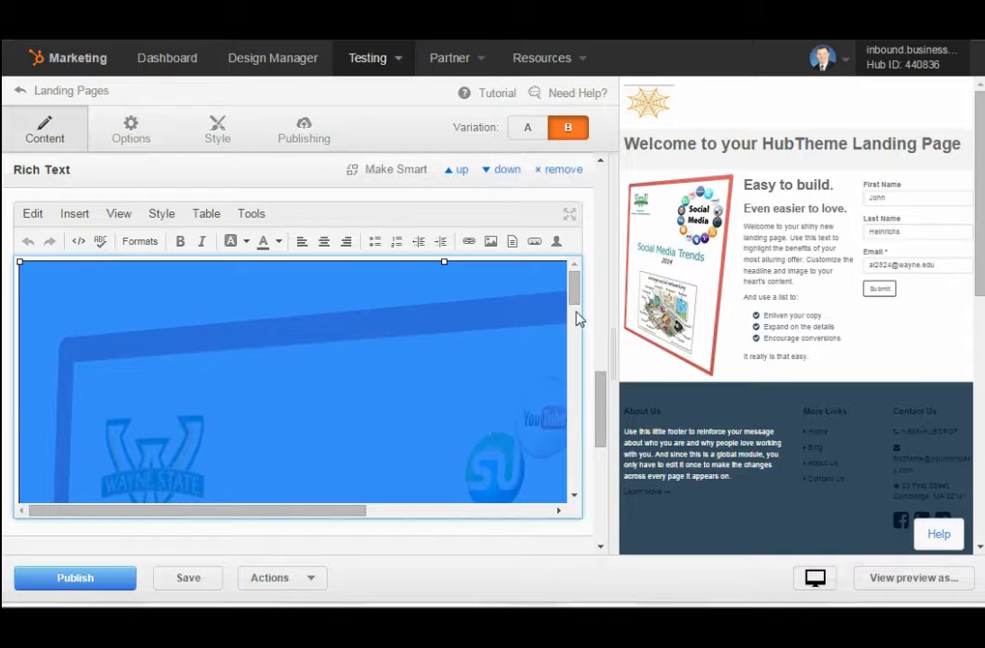
# Reduce the new ebook cover image in the left column to 247×456.
pyautogui.click(466, 364)
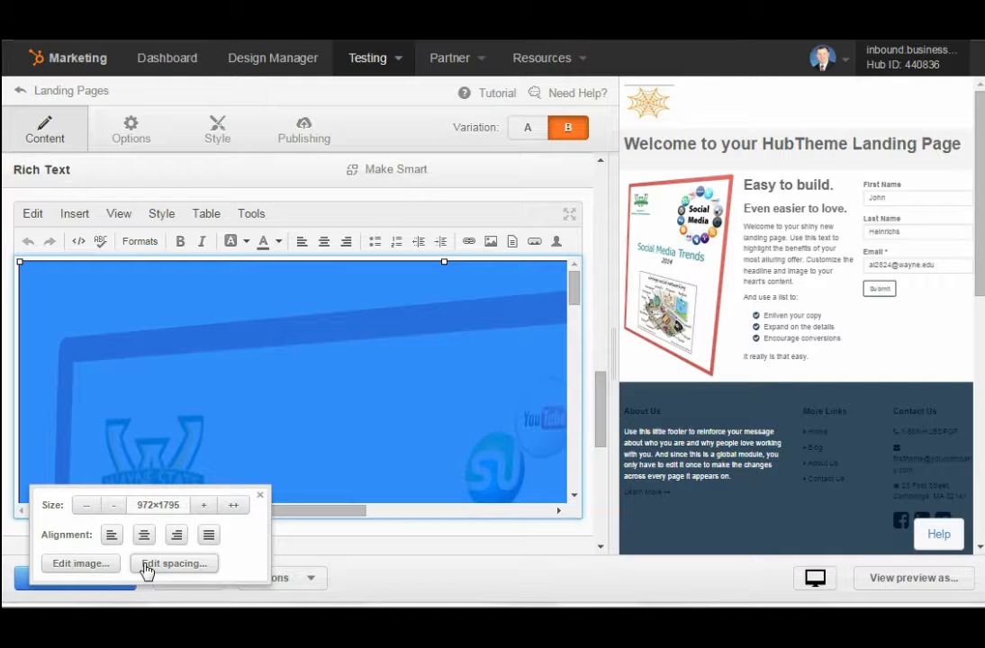
pyautogui.click(88, 510)
pyautogui.click(88, 510)
pyautogui.click(87, 510)
pyautogui.click(87, 510)
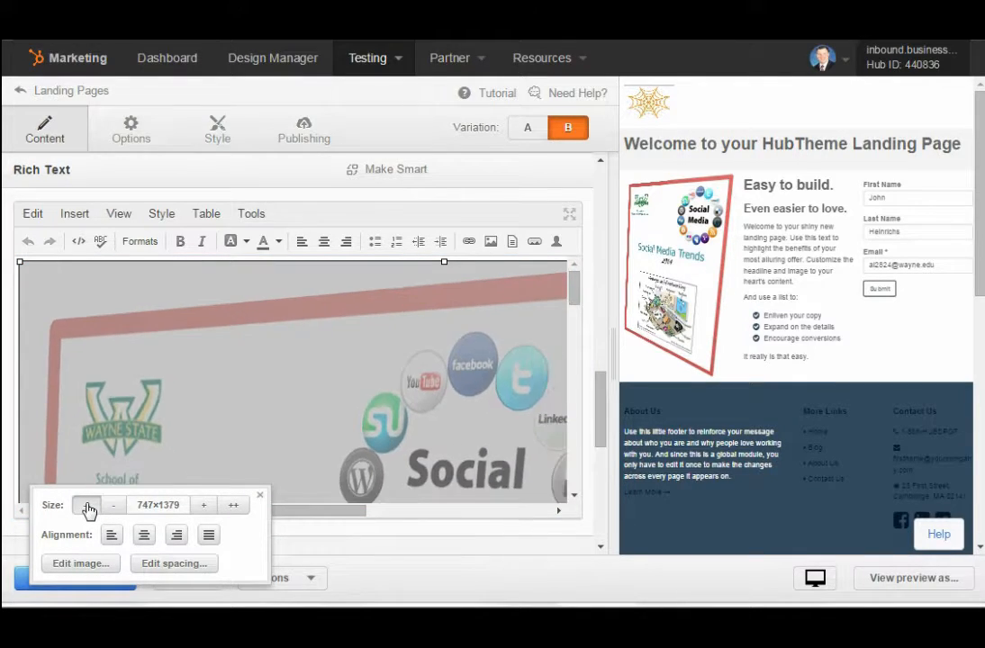
pyautogui.click(88, 509)
pyautogui.click(88, 510)
pyautogui.click(88, 509)
pyautogui.click(87, 510)
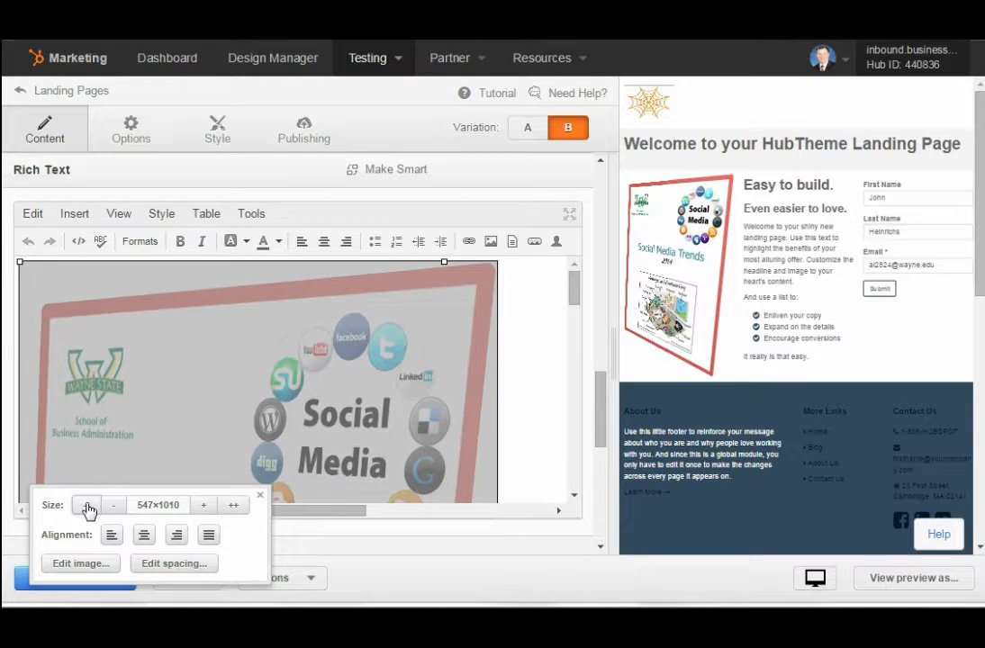
pyautogui.click(88, 510)
pyautogui.click(87, 510)
pyautogui.click(87, 510)
pyautogui.click(87, 510)
pyautogui.click(87, 510)
pyautogui.click(87, 510)
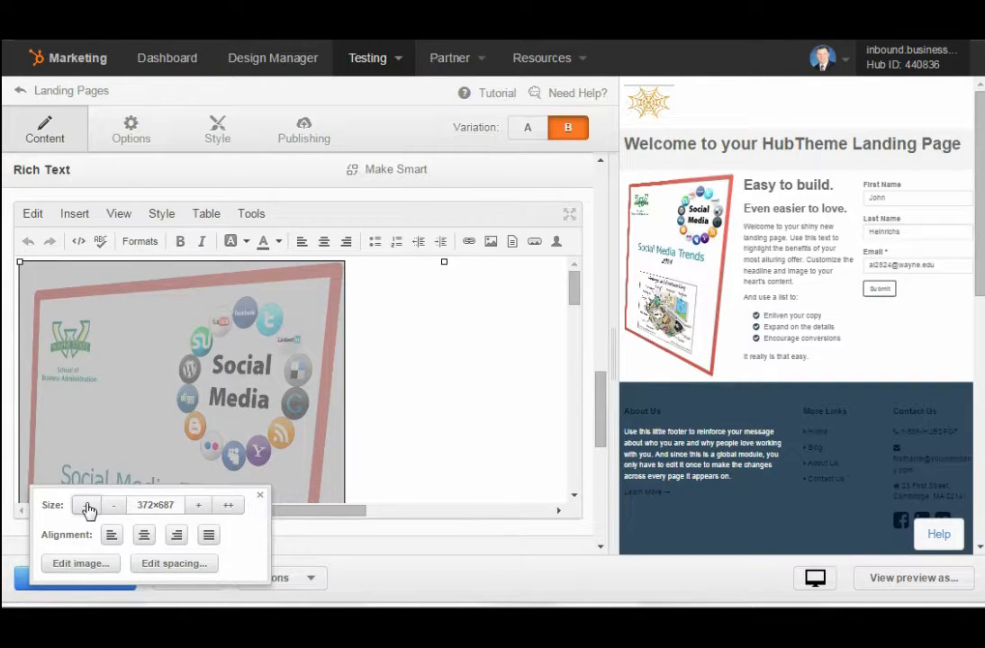
pyautogui.click(87, 510)
pyautogui.click(87, 509)
pyautogui.click(88, 509)
pyautogui.click(88, 509)
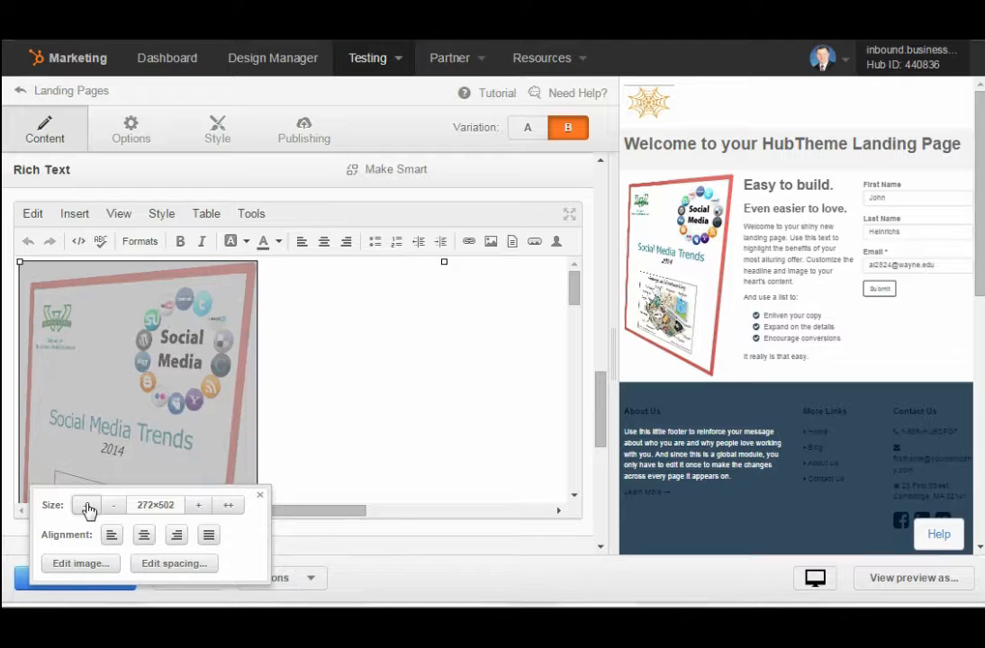
pyautogui.click(88, 510)
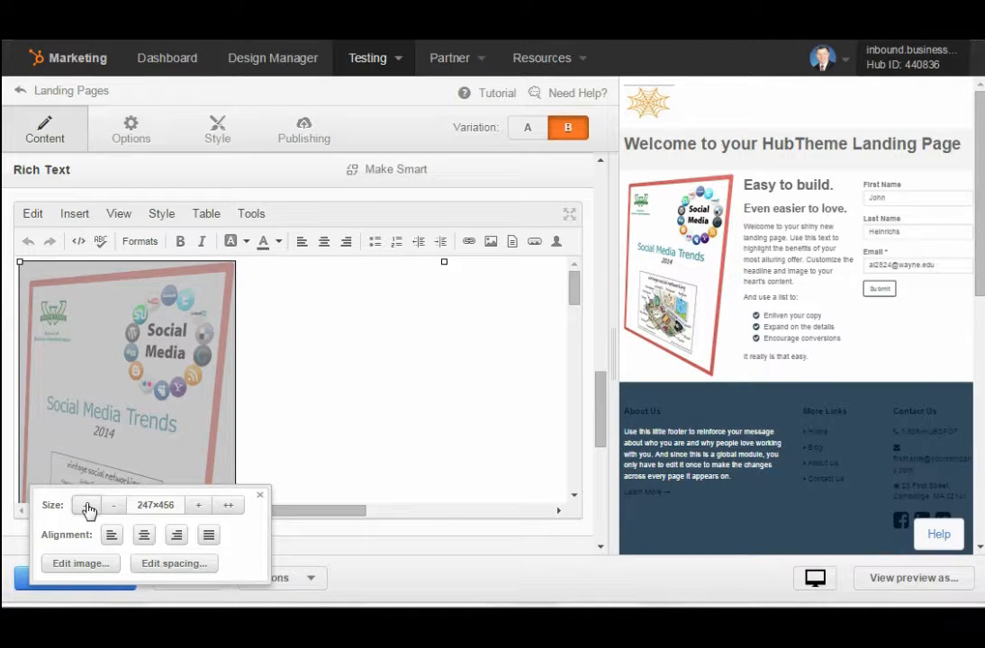
pyautogui.click(313, 438)
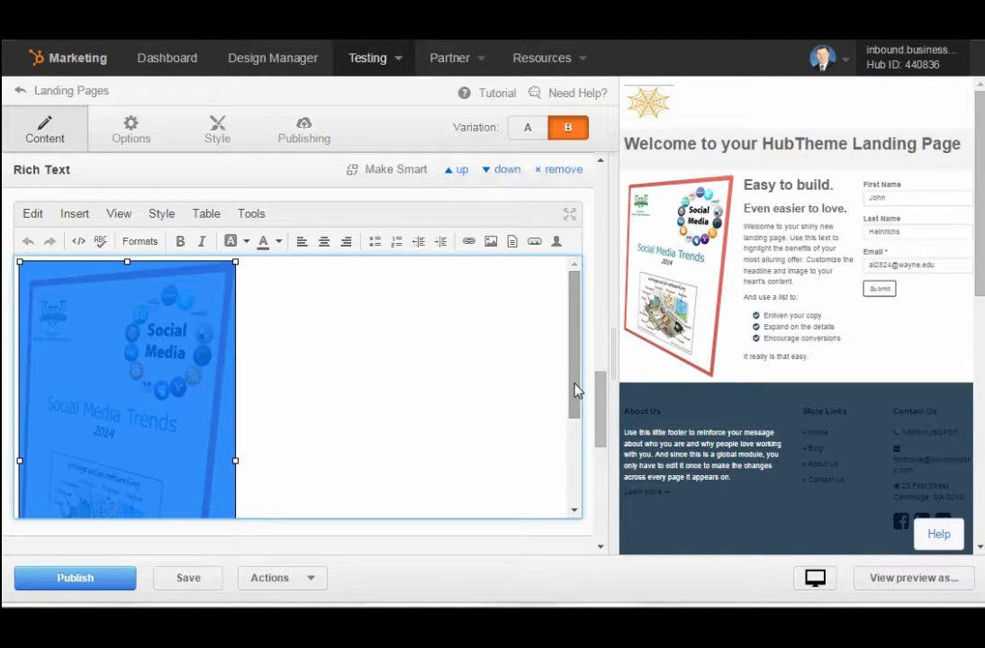
# Replace the two headings in the center column's rich text with the single heading "Get Your Social Media Trends E-Book".
pyautogui.click(792, 255)
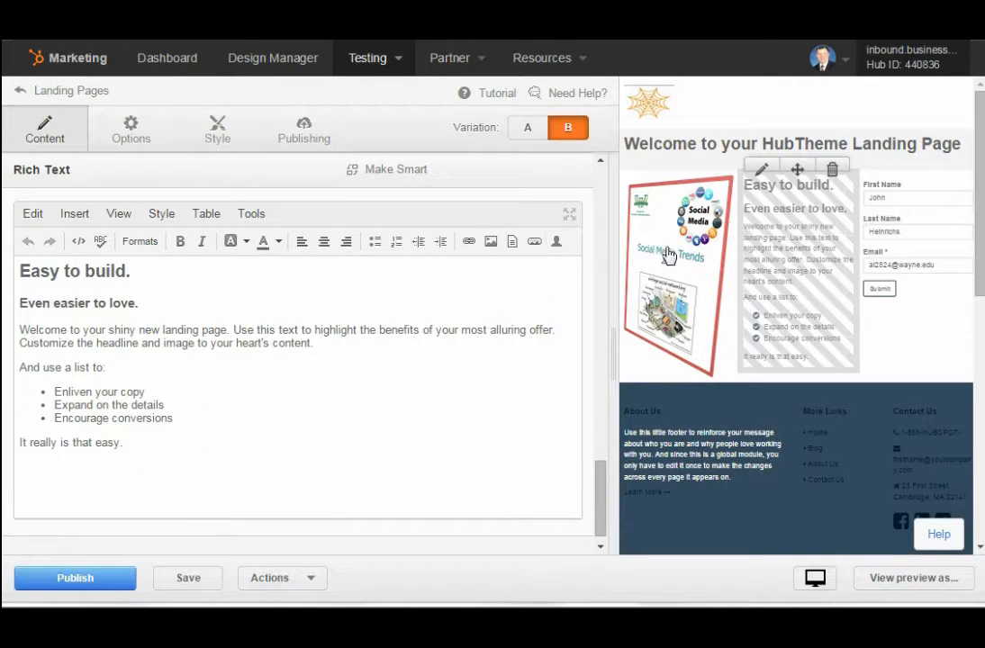
pyautogui.tripleClick(112, 272)
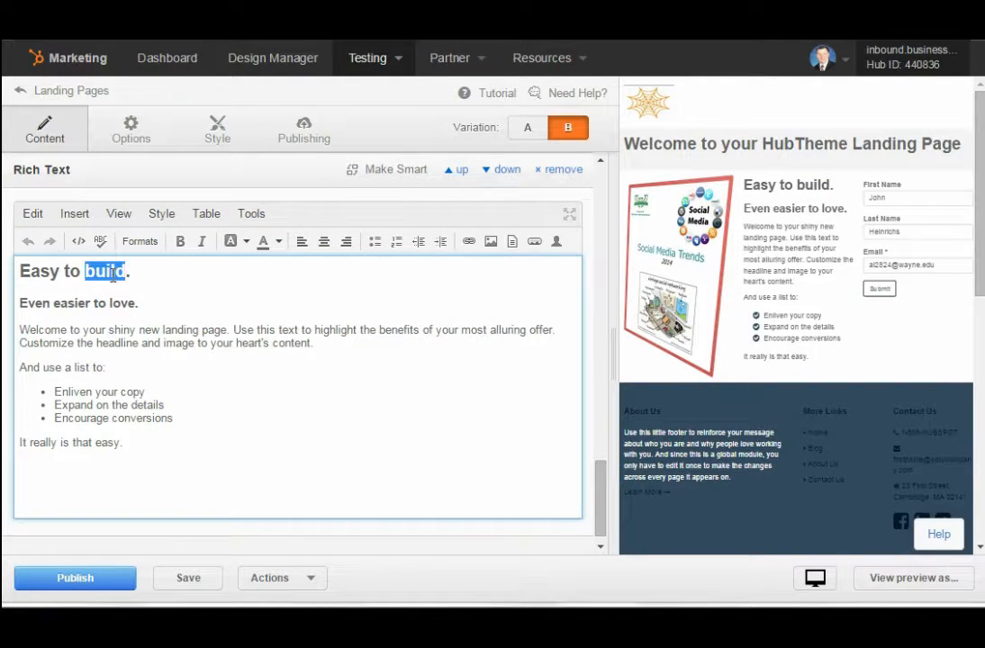
pyautogui.write('Get You')
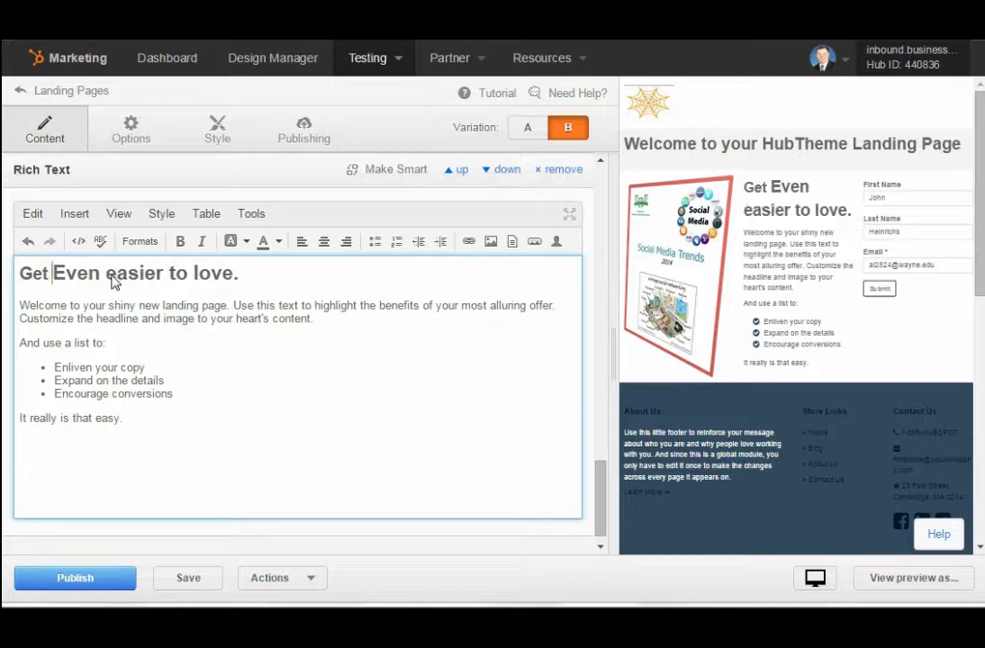
pyautogui.write('r Soci')
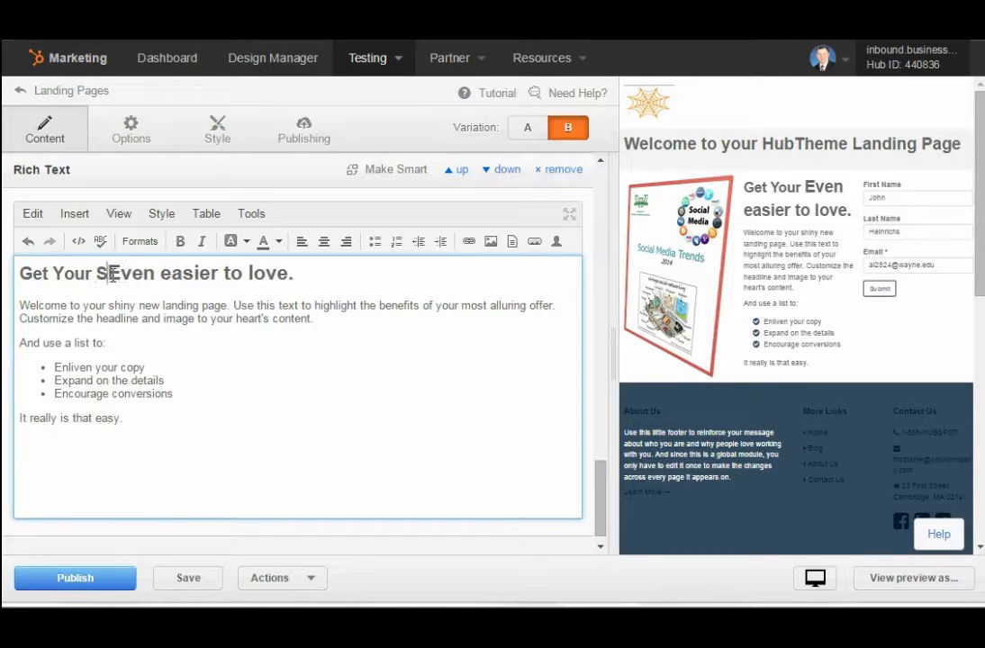
pyautogui.write('al Media ')
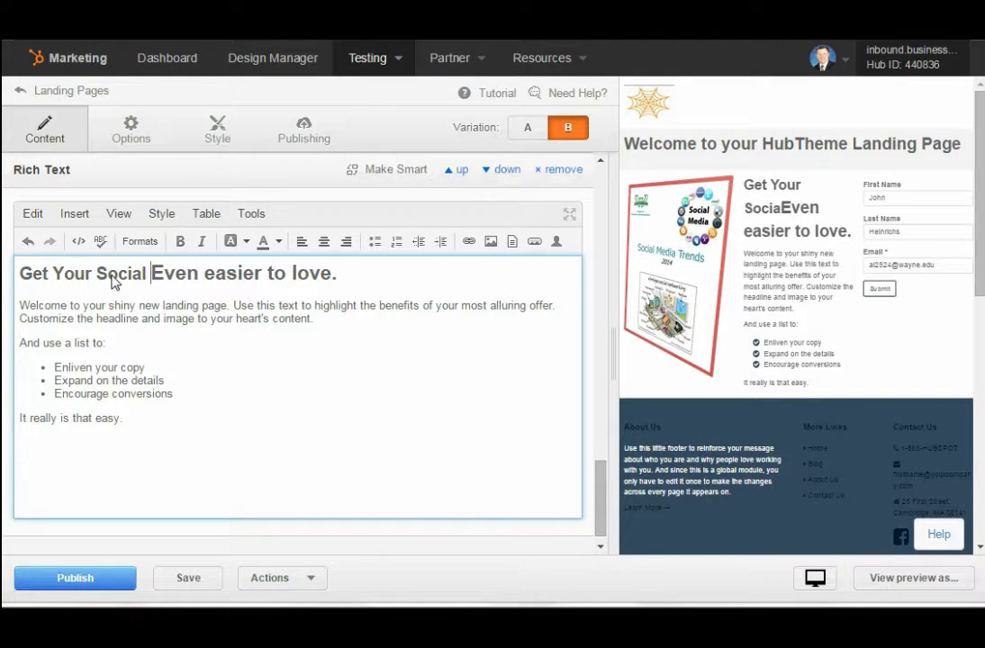
pyautogui.write('Trends E')
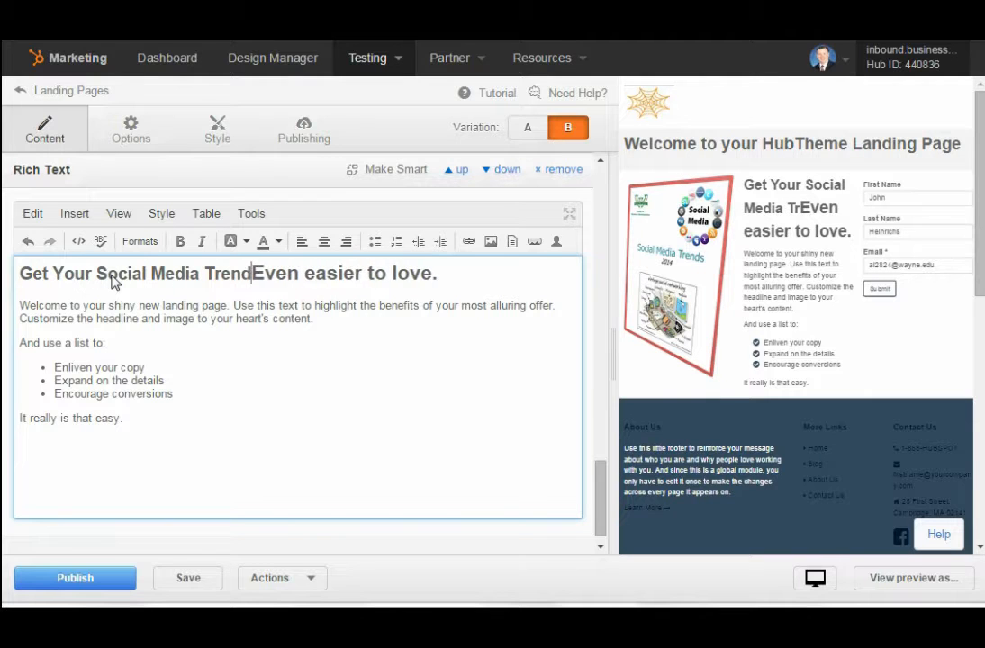
pyautogui.write('-Book')
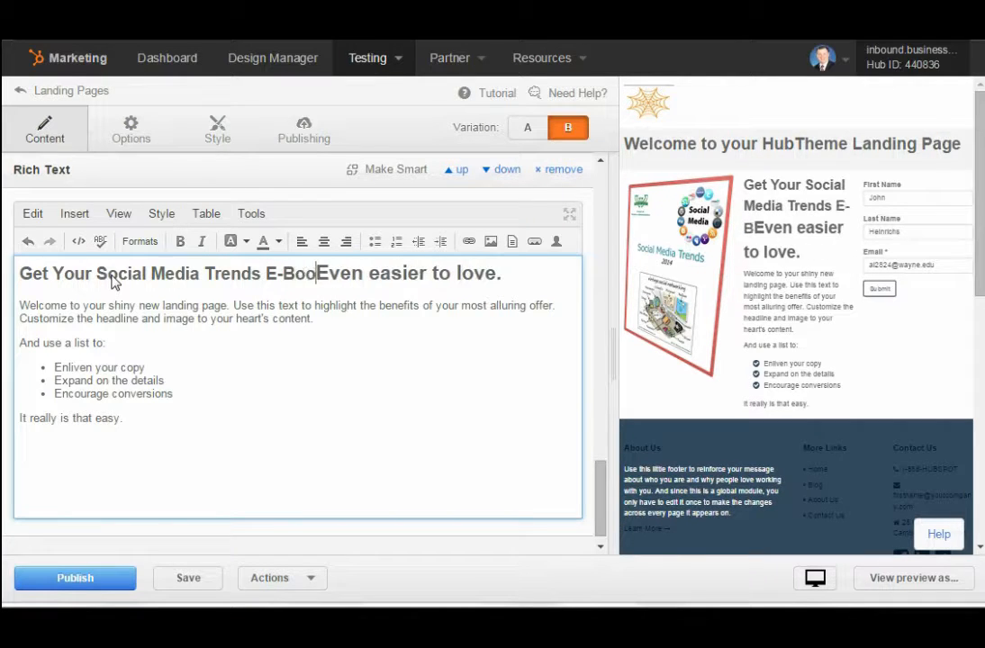
pyautogui.press('Delete')
pyautogui.press('Delete')
pyautogui.press('Delete')
pyautogui.press('Delete')
pyautogui.press('Delete')
pyautogui.press('Delete')
pyautogui.press('Delete')
pyautogui.press('Delete')
pyautogui.press('Delete')
pyautogui.press('Delete')
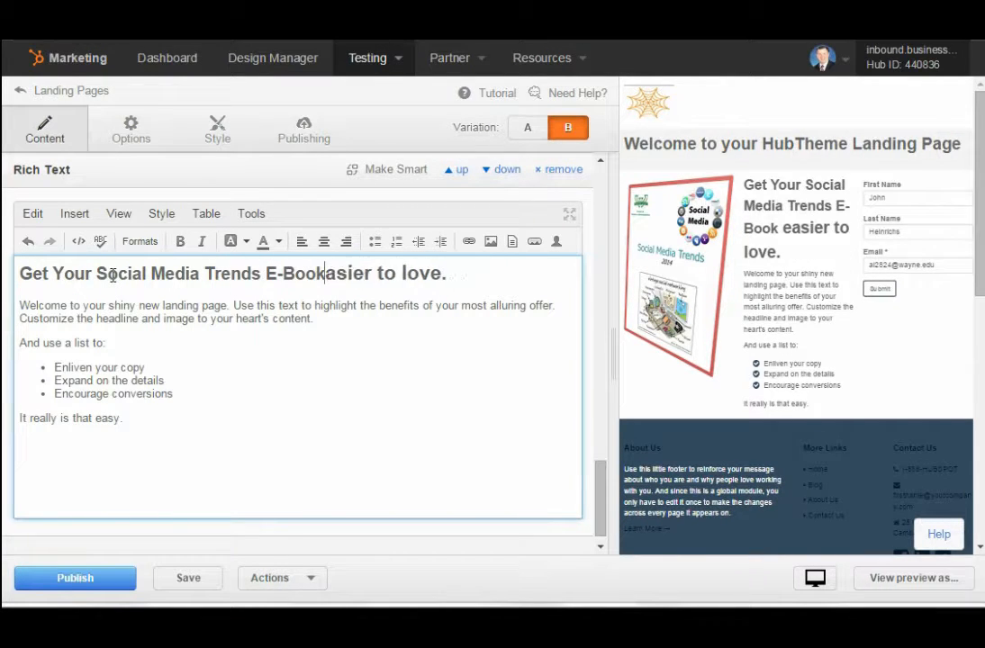
pyautogui.press('Delete')
pyautogui.press('Delete')
pyautogui.press('Delete')
pyautogui.press('Delete')
pyautogui.press('Delete')
pyautogui.press('Delete')
pyautogui.press('Delete')
pyautogui.press('Delete')
pyautogui.press('Delete')
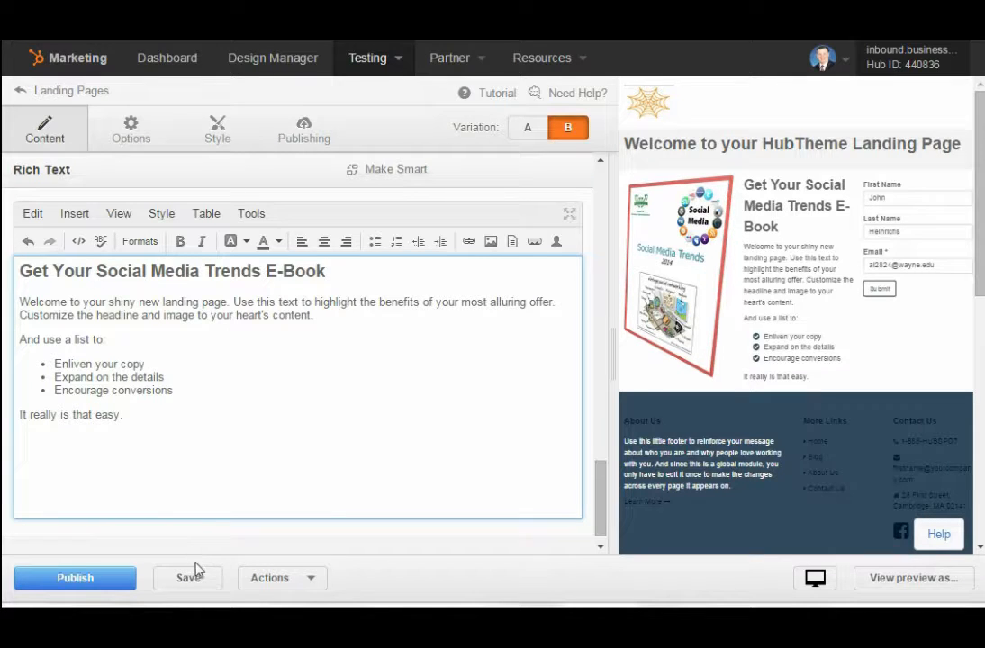
# Check the edited left and center column content of Variation B and save the page.
pyautogui.scroll(4, 601, 435)
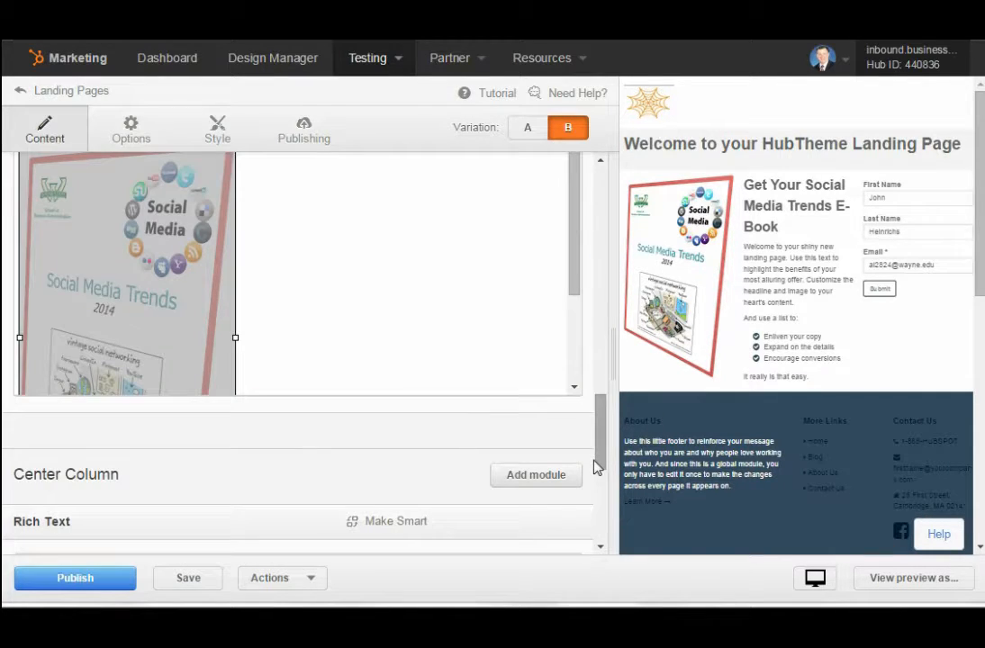
pyautogui.scroll(-4, 600, 493)
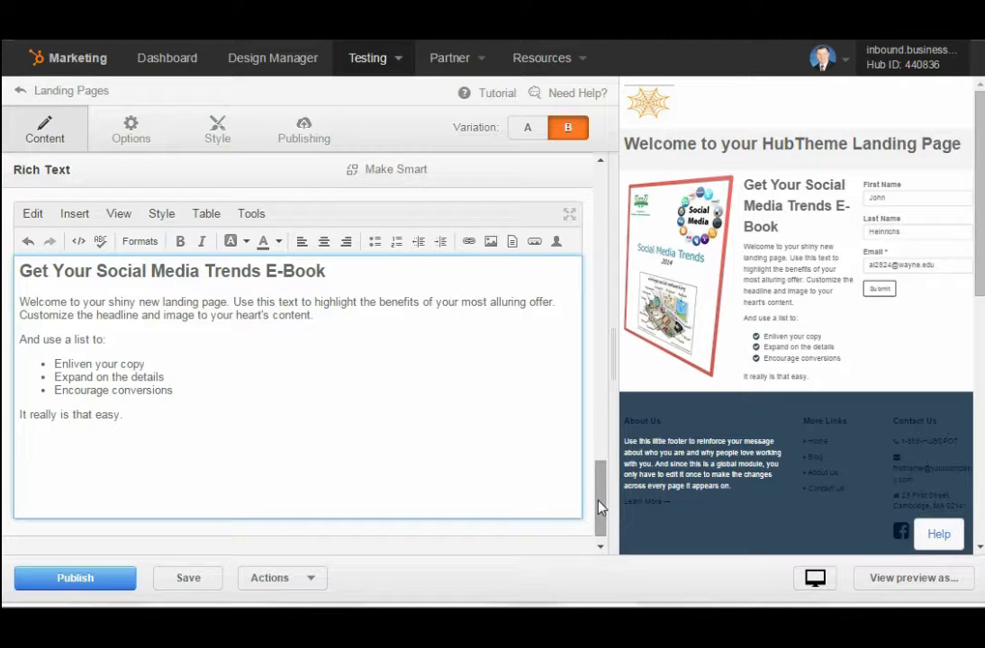
pyautogui.click(197, 580)
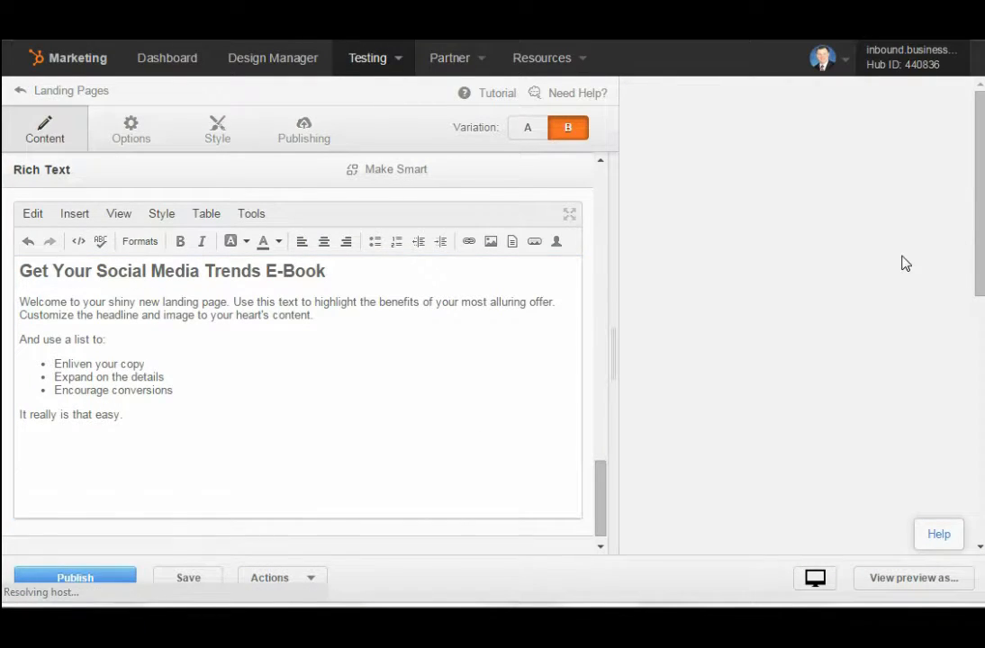
# Change the sidebar form's inline thank you message to "Thank you for submitting the form!".
pyautogui.click(899, 183)
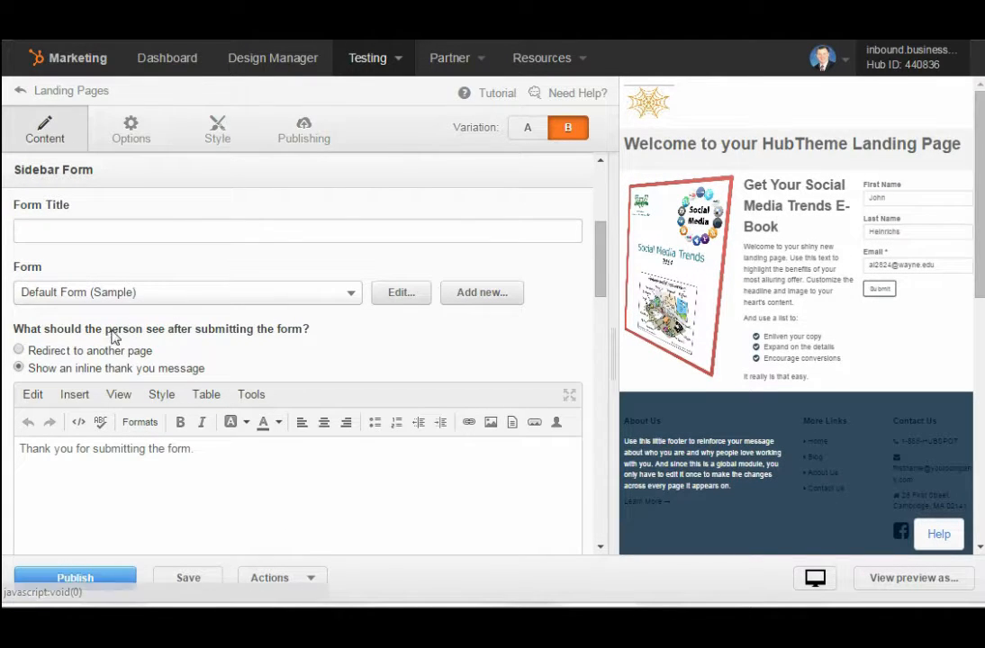
pyautogui.click(202, 451)
pyautogui.press('BackSpace')
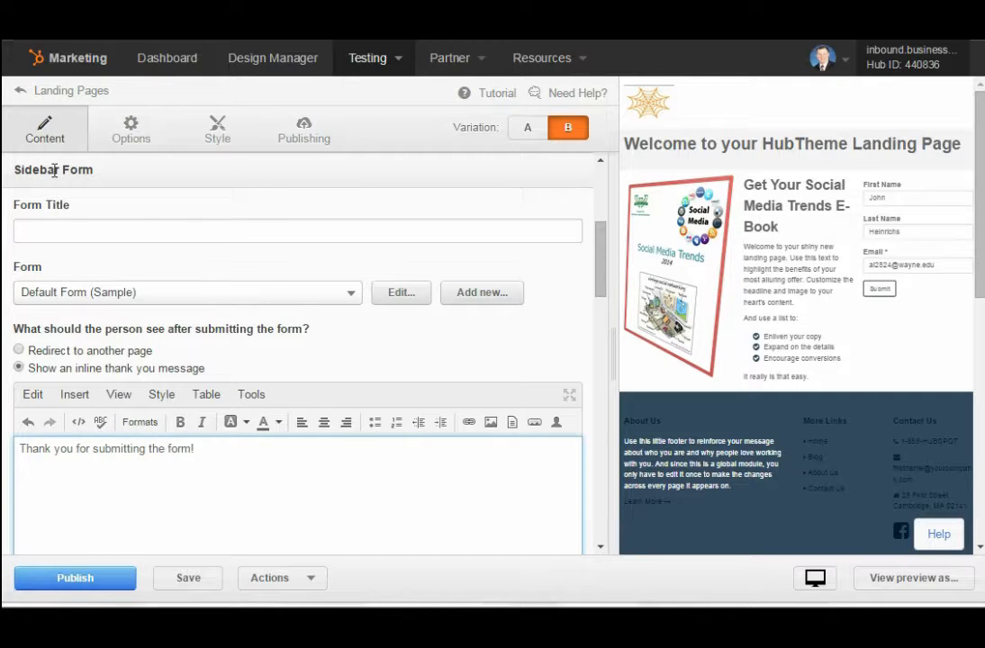
# Set the sidebar form's title to "Get Your E-Book" and save Variation B.
pyautogui.click(69, 231)
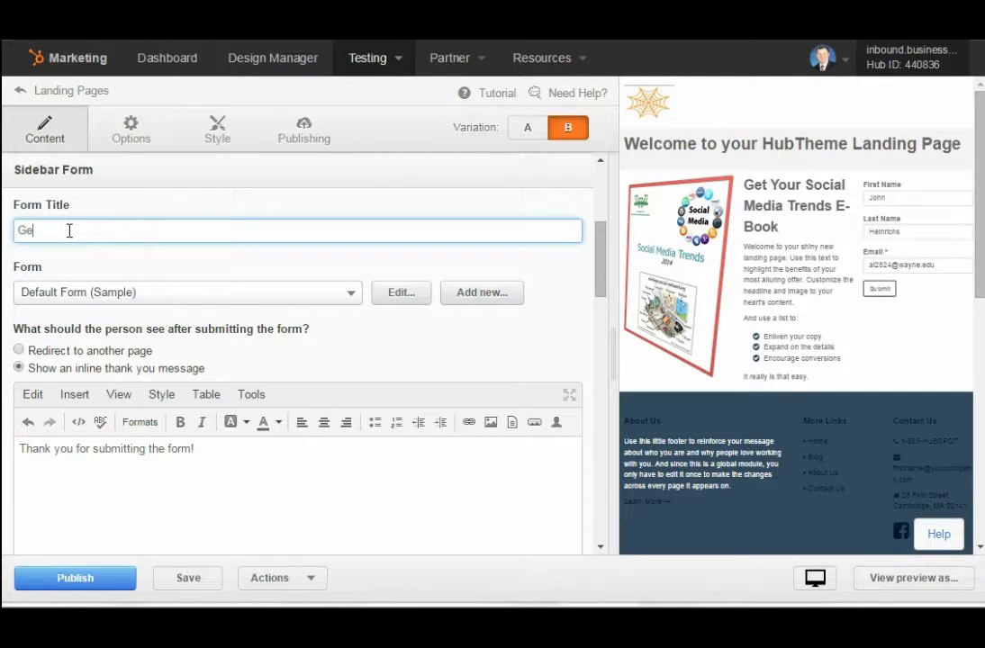
pyautogui.write('Get Your E-Book')
pyautogui.click(185, 581)
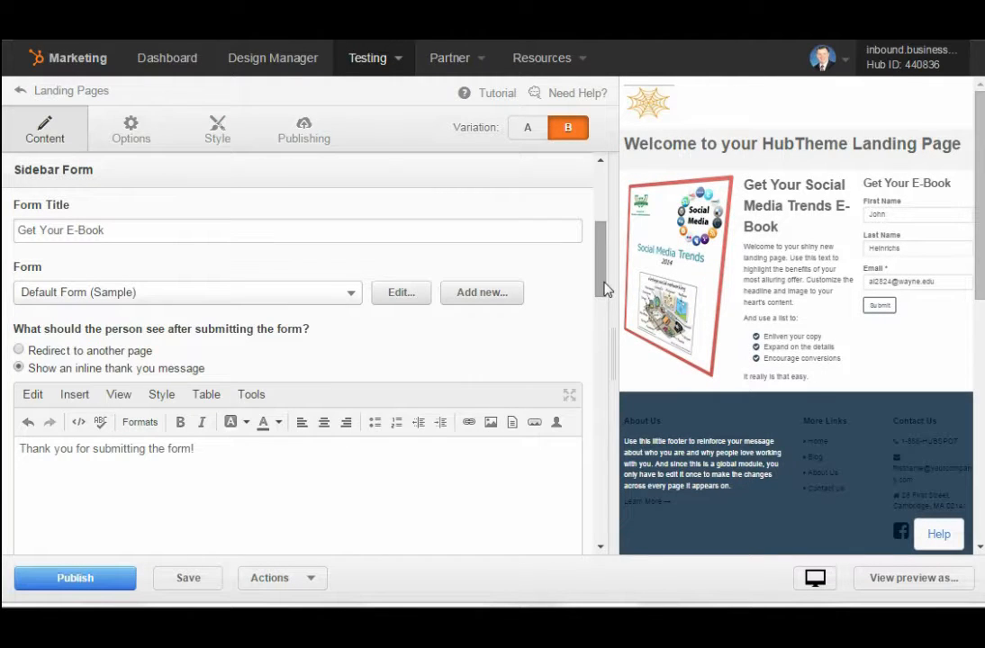
# Try the post-submit option to send a follow-up email and look at its email choices.
pyautogui.moveTo(604, 279); pyautogui.dragTo(584, 382)
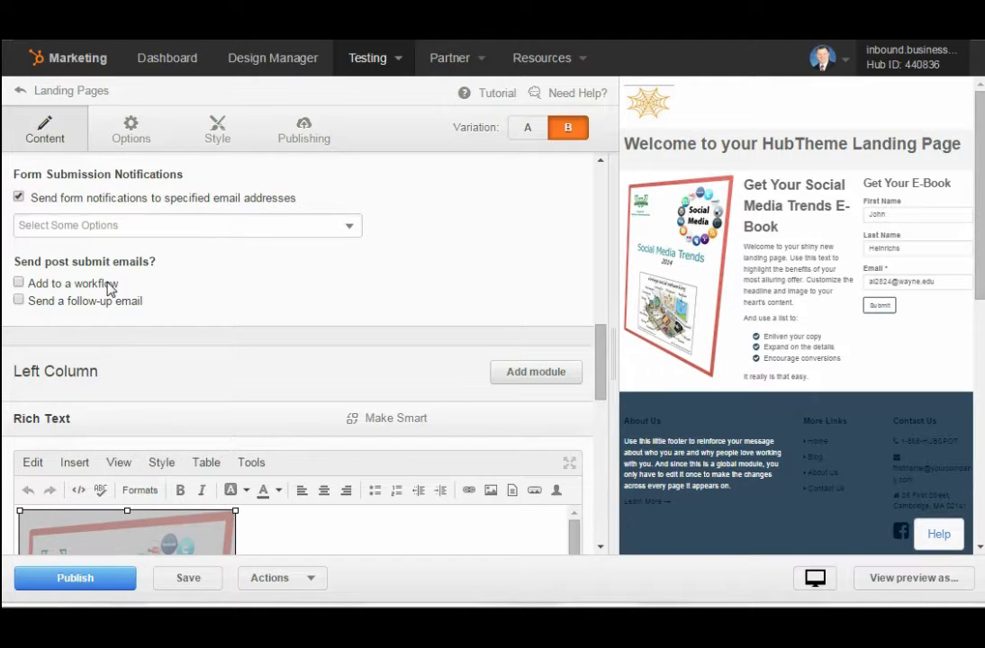
pyautogui.click(19, 301)
pyautogui.click(131, 331)
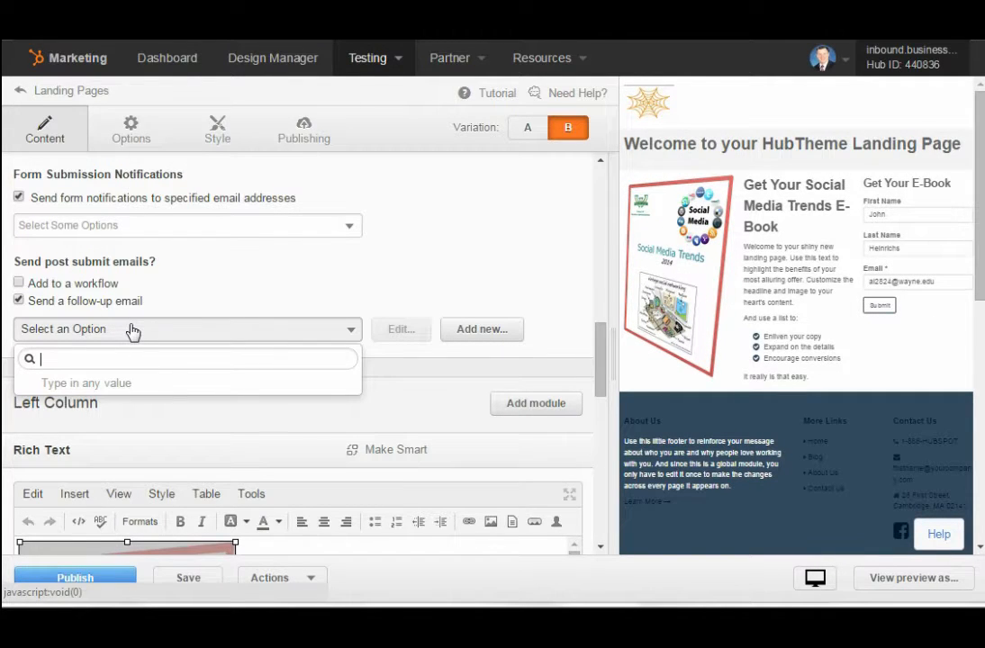
pyautogui.click(20, 300)
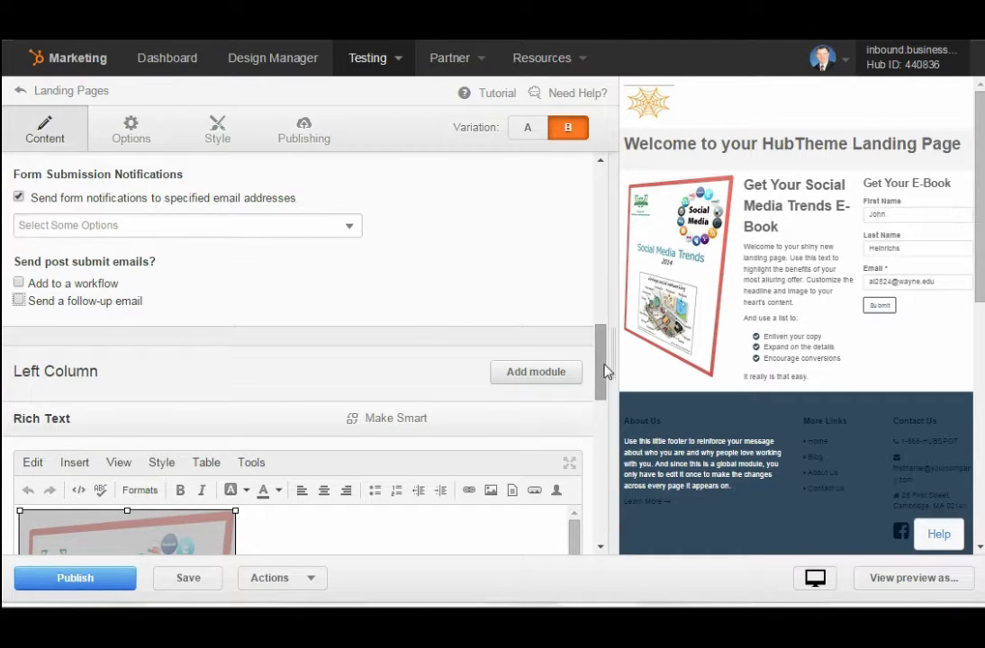
# Review Variation B's campaign and meta options, module styling choices and publishing settings.
pyautogui.moveTo(604, 377); pyautogui.dragTo(607, 198)
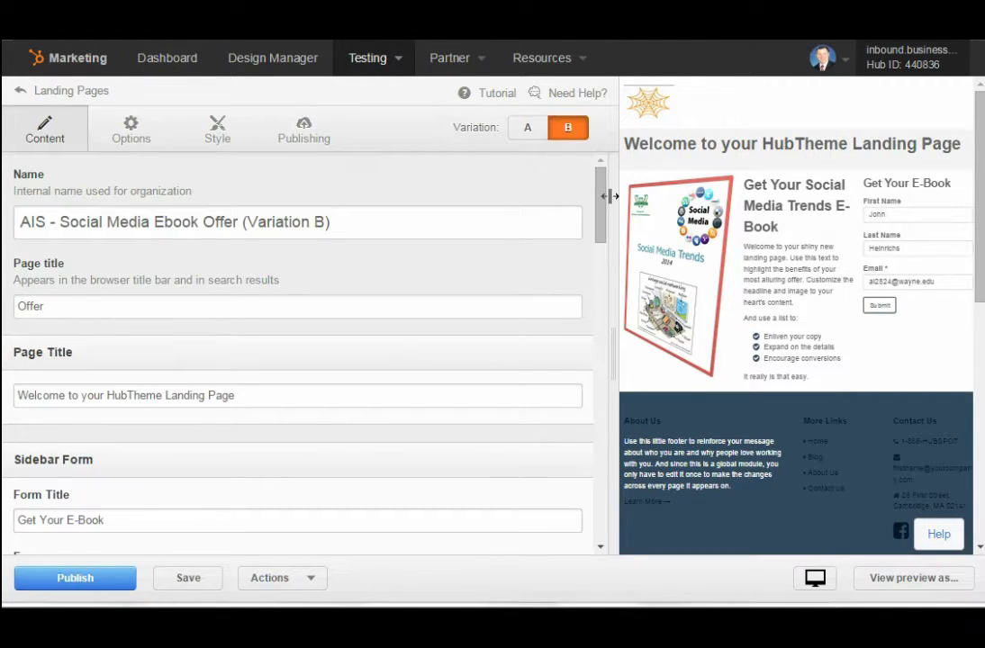
pyautogui.click(125, 137)
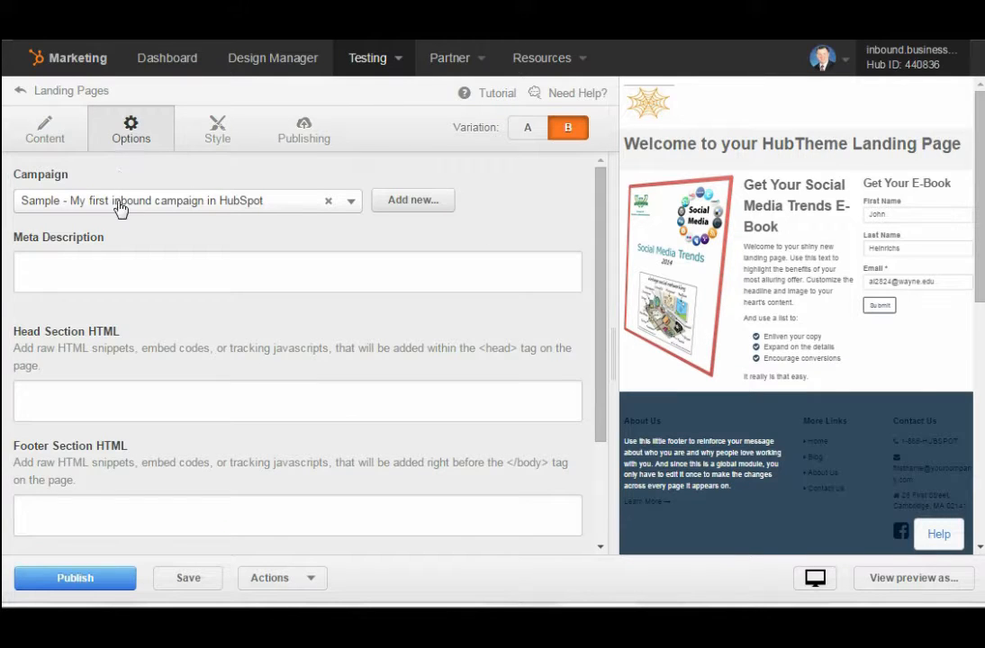
pyautogui.click(220, 136)
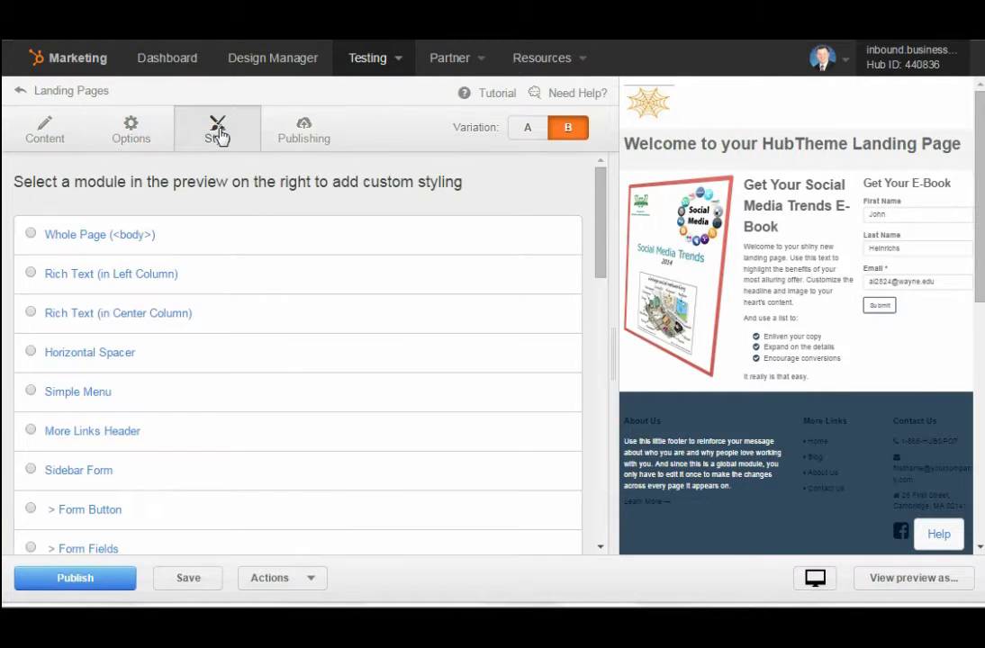
pyautogui.click(298, 136)
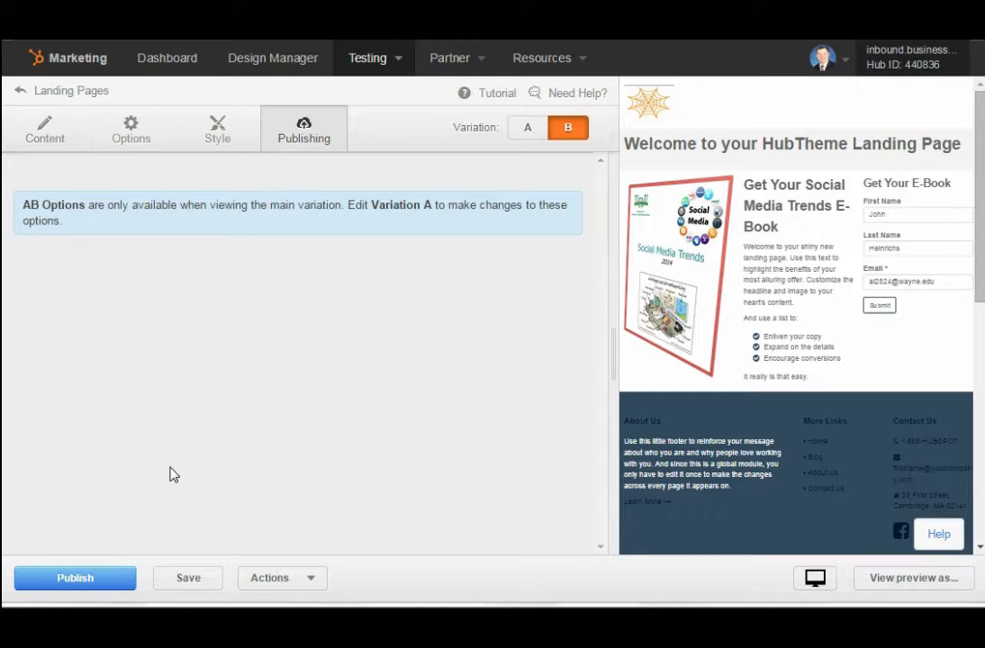
# Save Variation B and publish both versions of the landing page immediately as an A/B test.
pyautogui.click(185, 584)
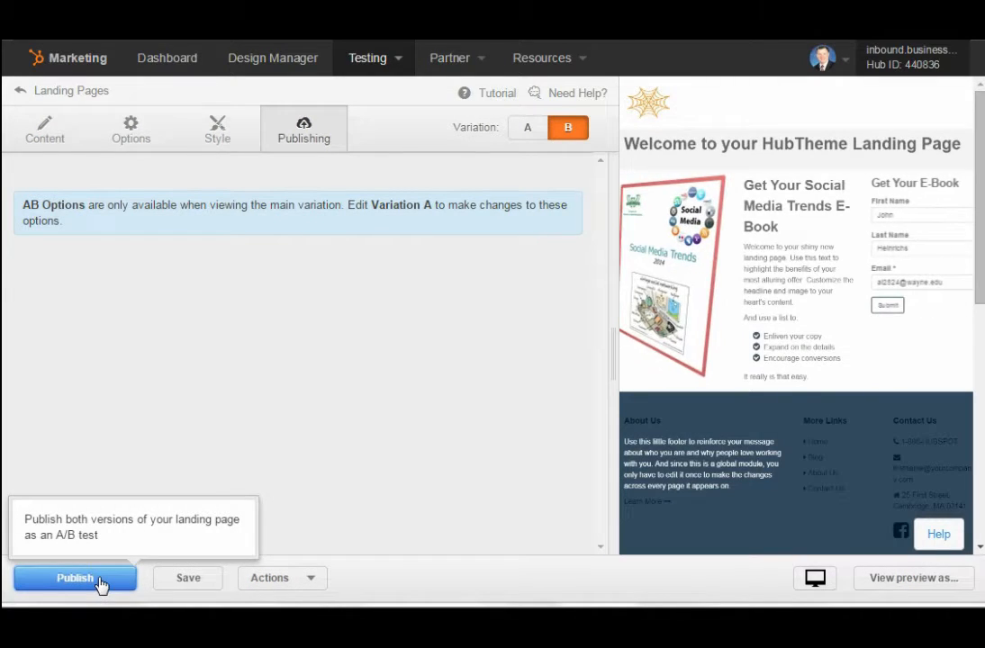
pyautogui.click(101, 583)
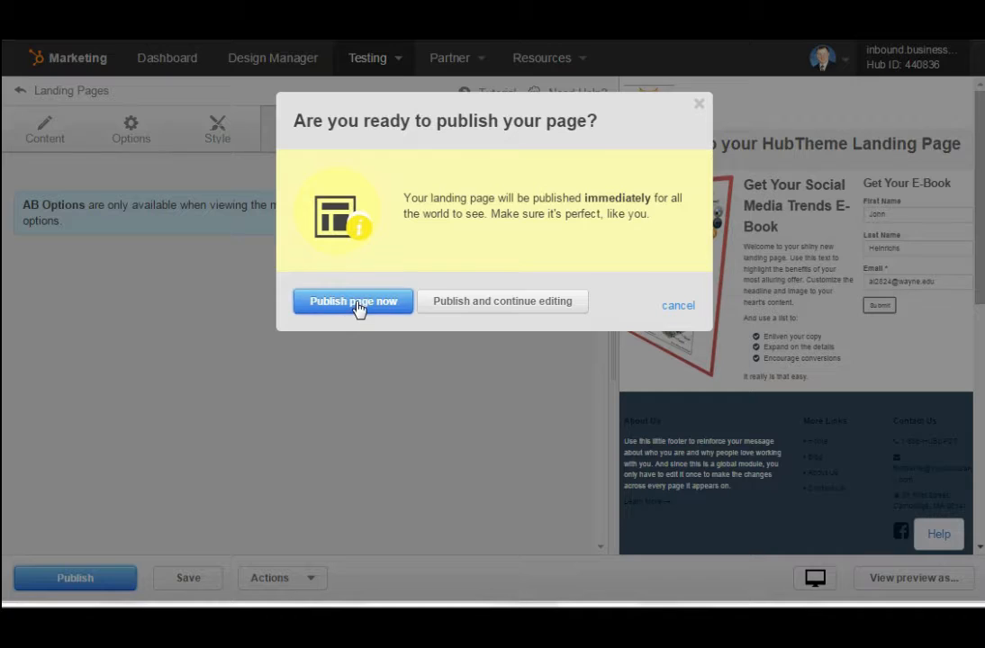
pyautogui.click(358, 309)
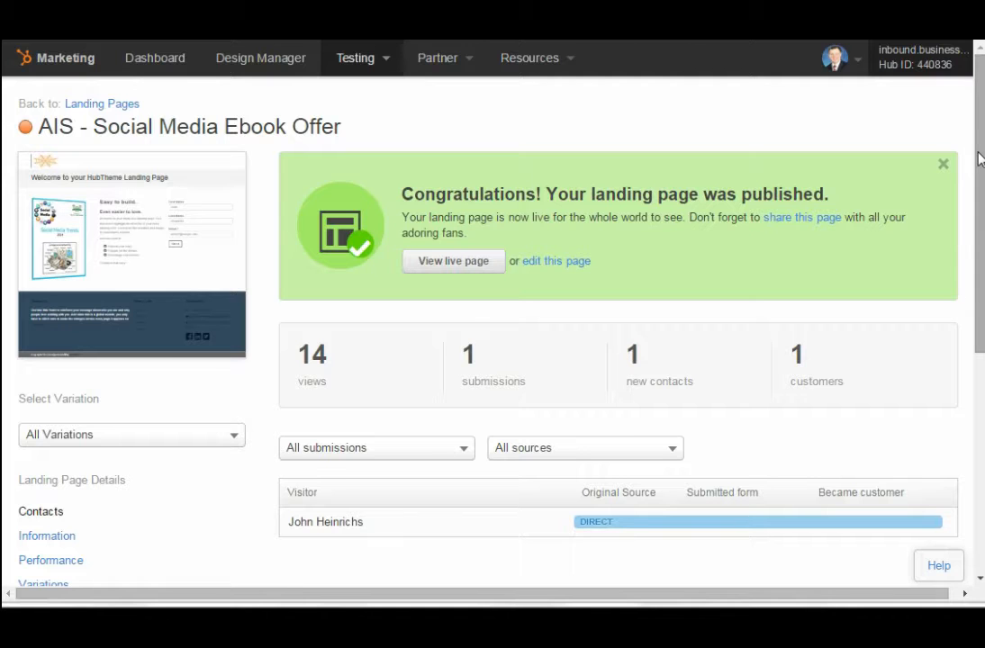
# Examine the published page's contacts and compare the submissions of its two variations.
pyautogui.moveTo(978, 157); pyautogui.dragTo(962, 316)
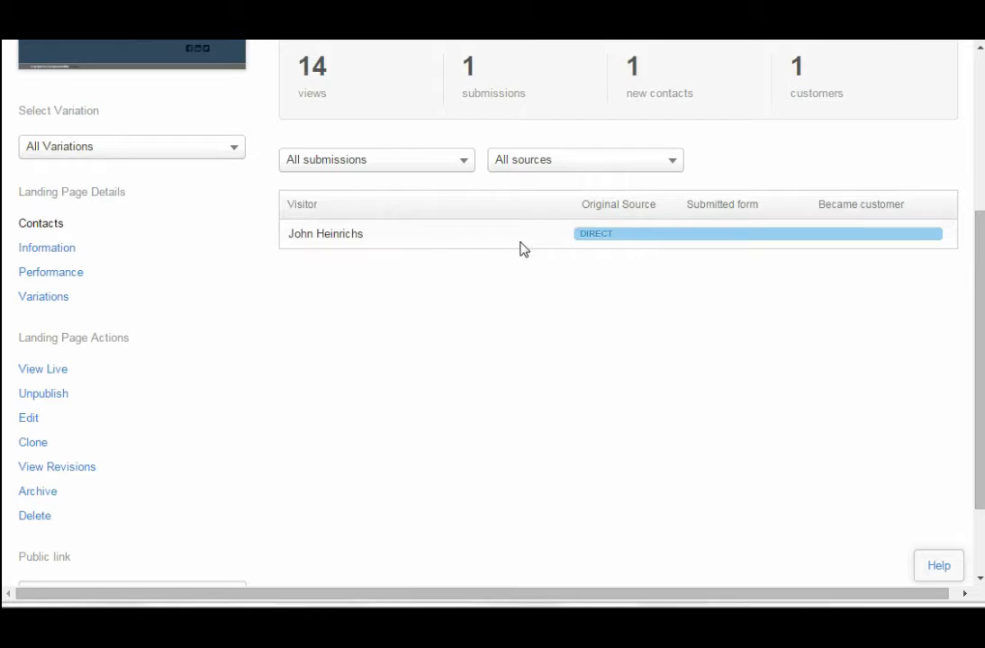
pyautogui.click(54, 304)
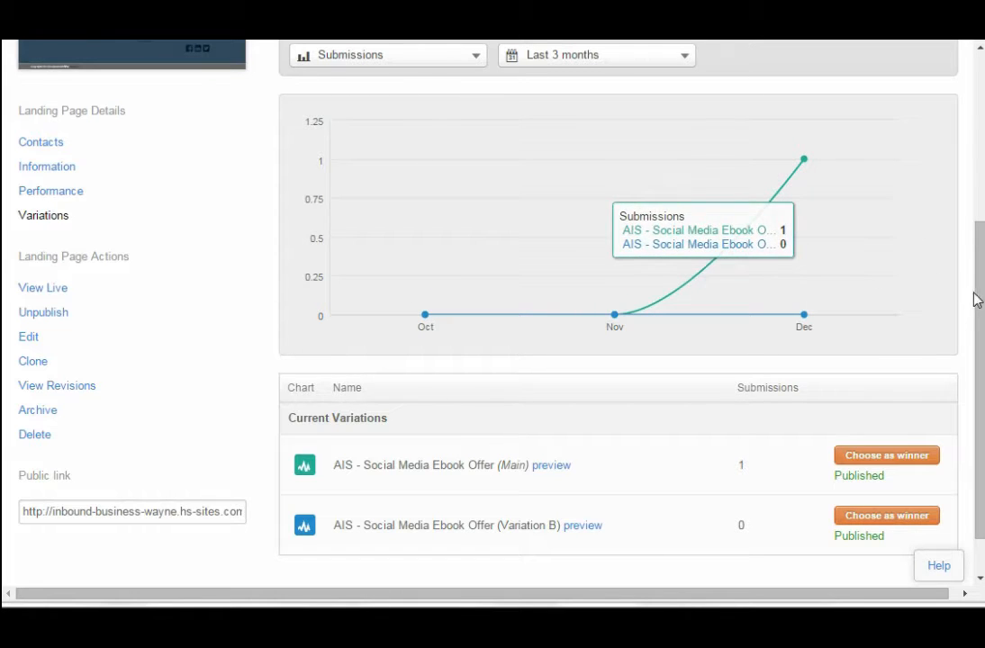
pyautogui.moveTo(980, 302); pyautogui.dragTo(975, 343)
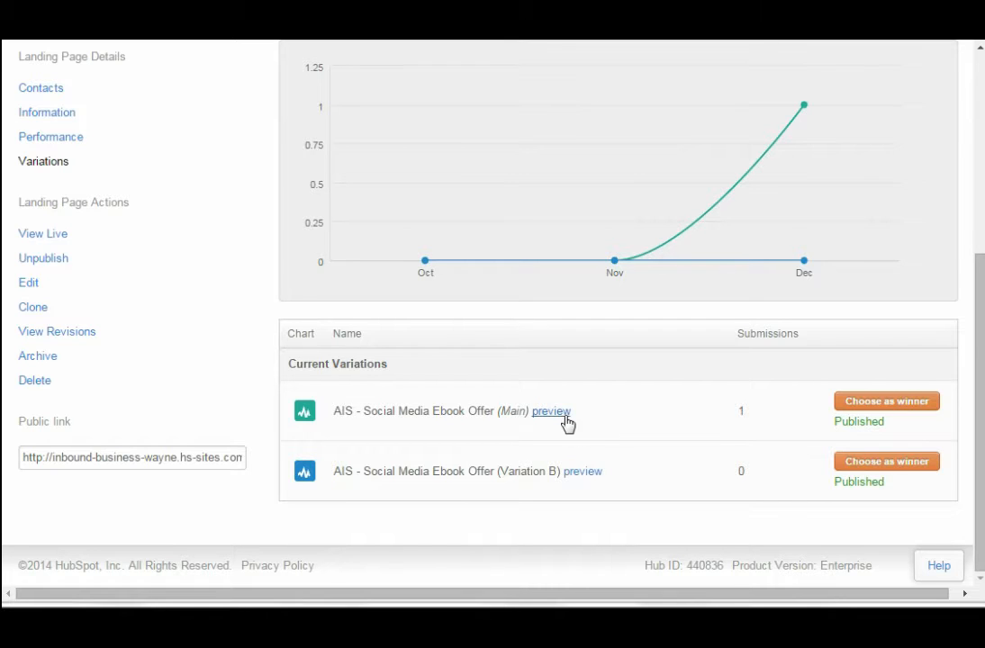
# View the live landing page and examine its performance by traffic source.
pyautogui.click(43, 235)
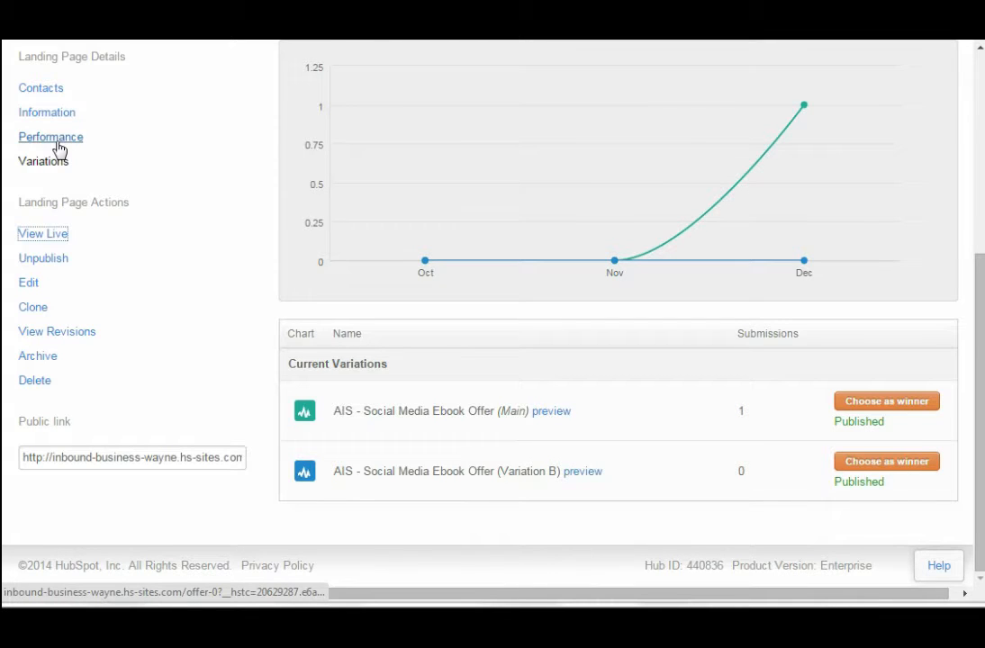
pyautogui.click(51, 137)
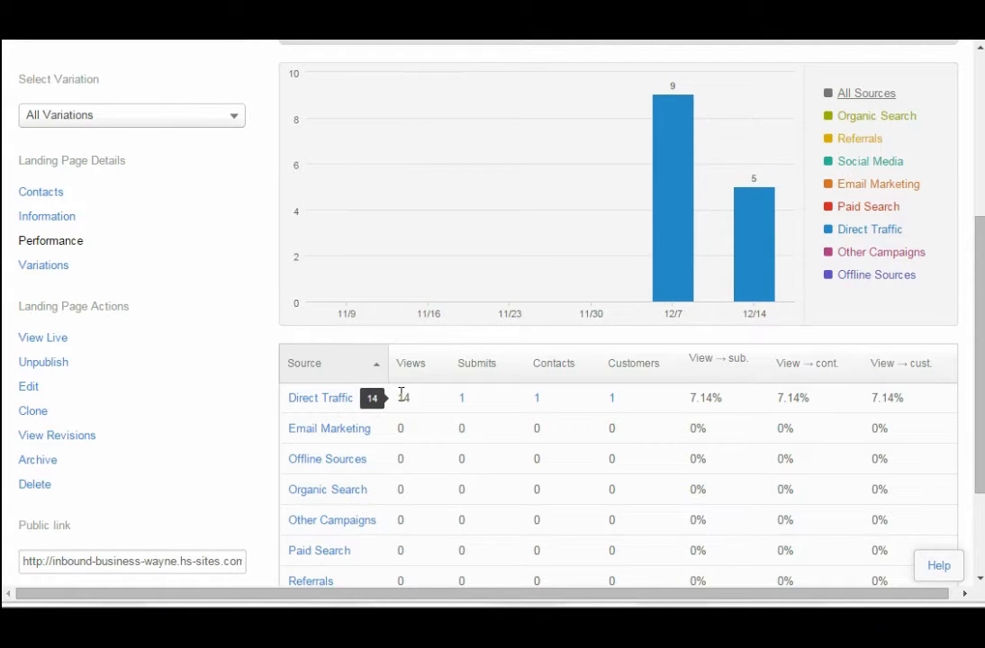
# Preview Variation B from the current variations and examine the options for choosing the winner.
pyautogui.click(52, 267)
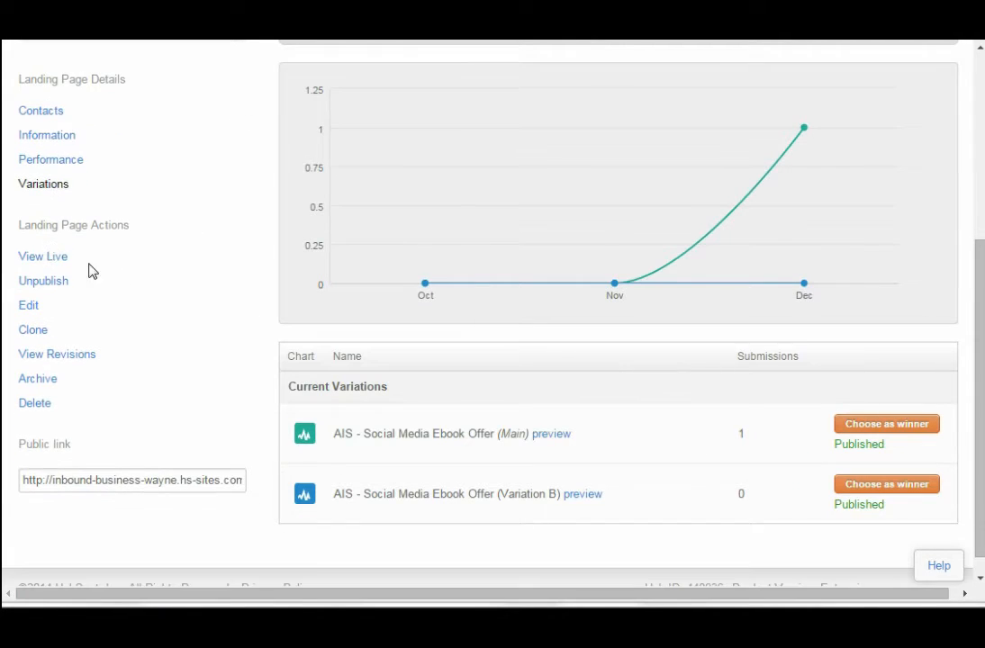
pyautogui.click(581, 494)
pyautogui.moveTo(979, 478); pyautogui.dragTo(979, 505)
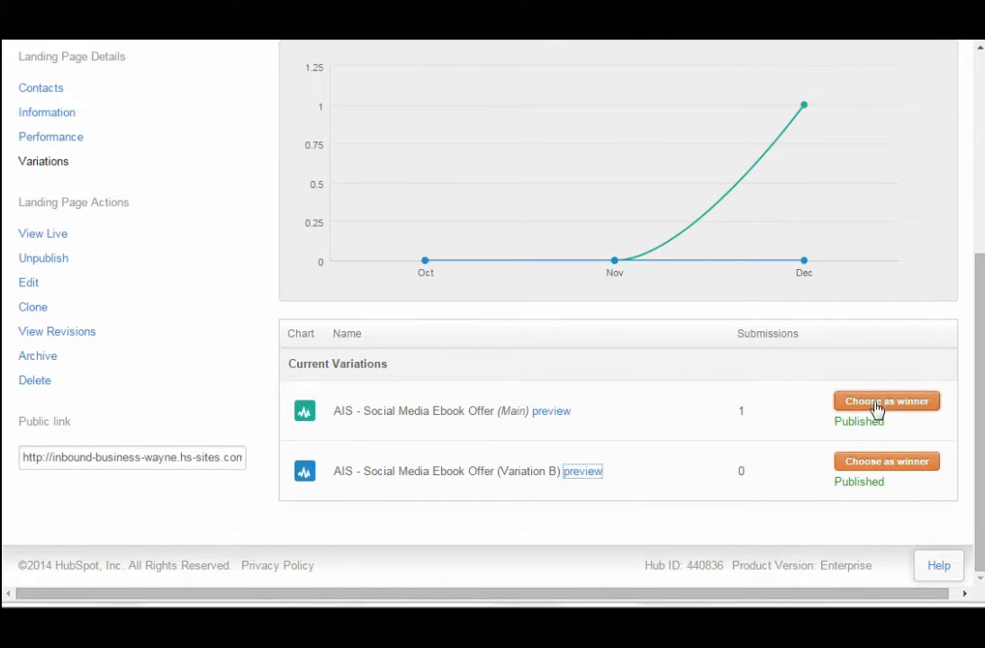
pyautogui.moveTo(980, 345); pyautogui.dragTo(979, 126)
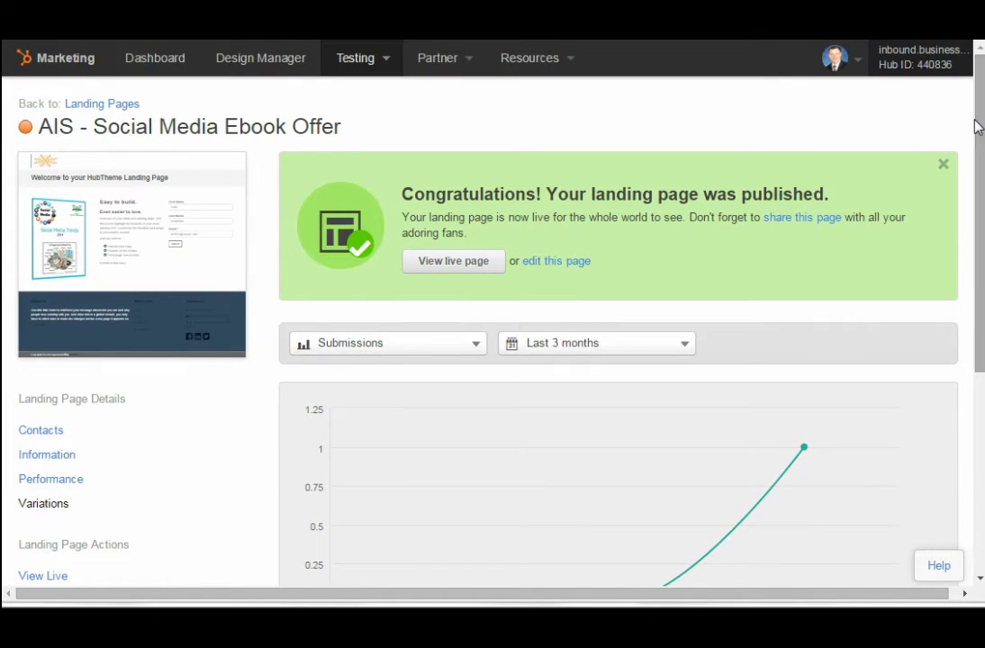
# Review the landing page's details and submissions chart, and open the live page from the publish confirmation.
pyautogui.moveTo(154, 357)
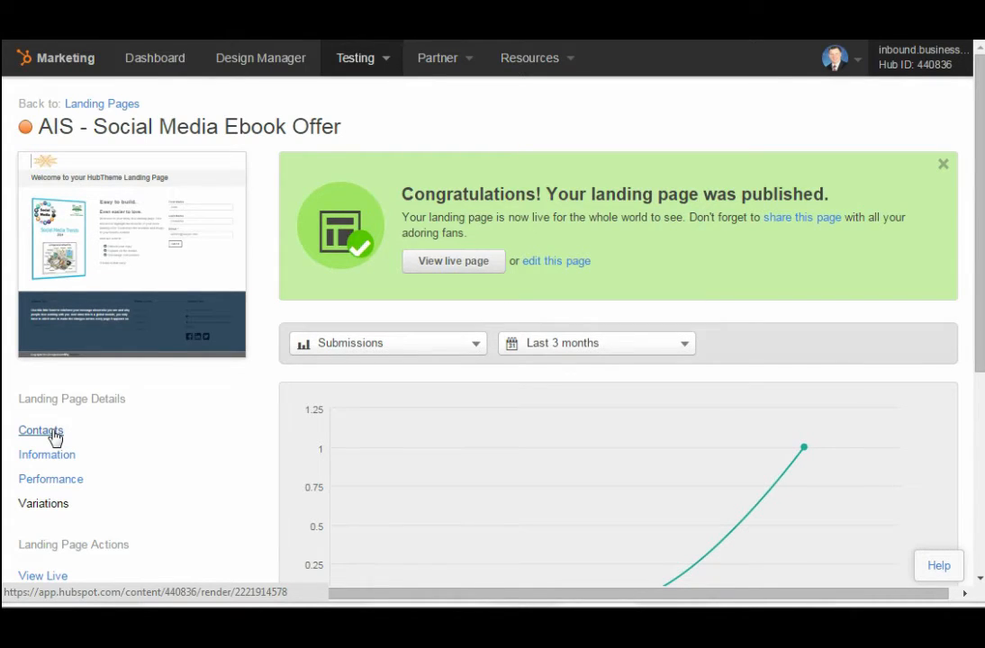
pyautogui.moveTo(114, 280)
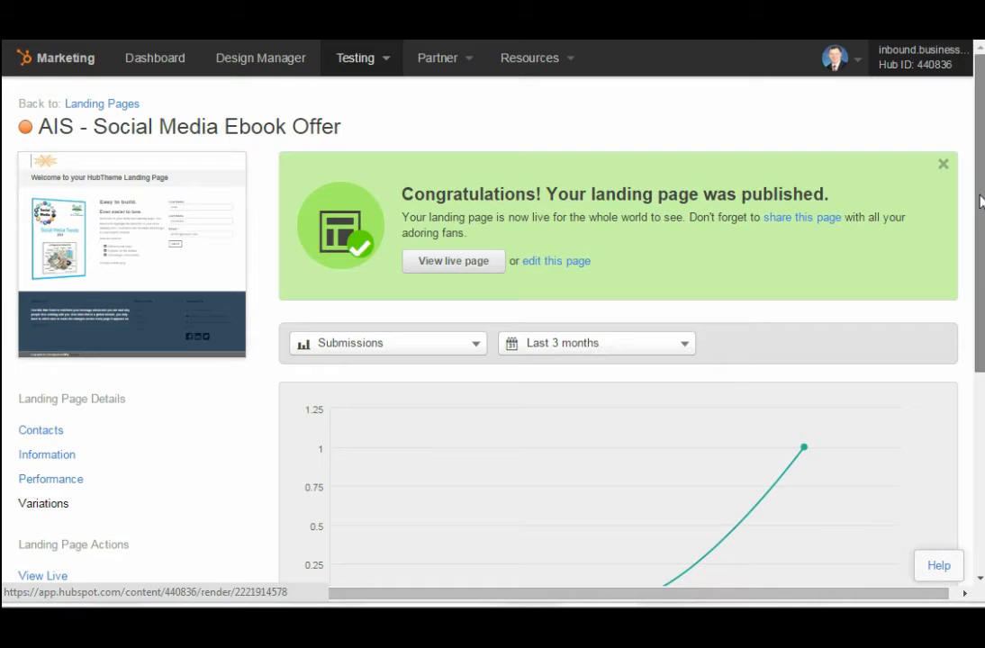
pyautogui.moveTo(981, 202); pyautogui.dragTo(957, 380)
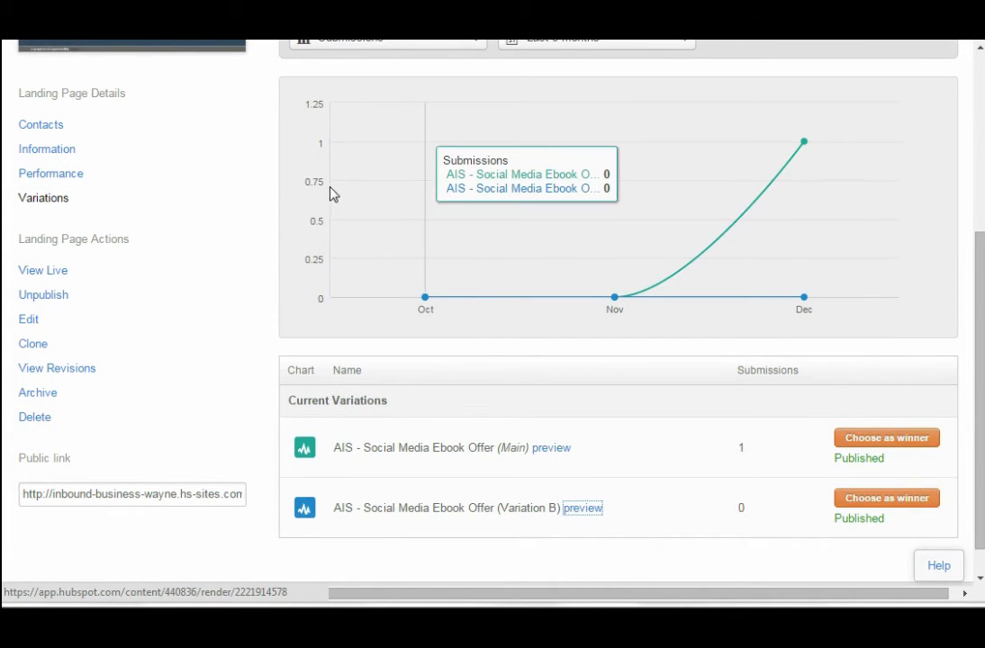
pyautogui.scroll(5, 559, 315)
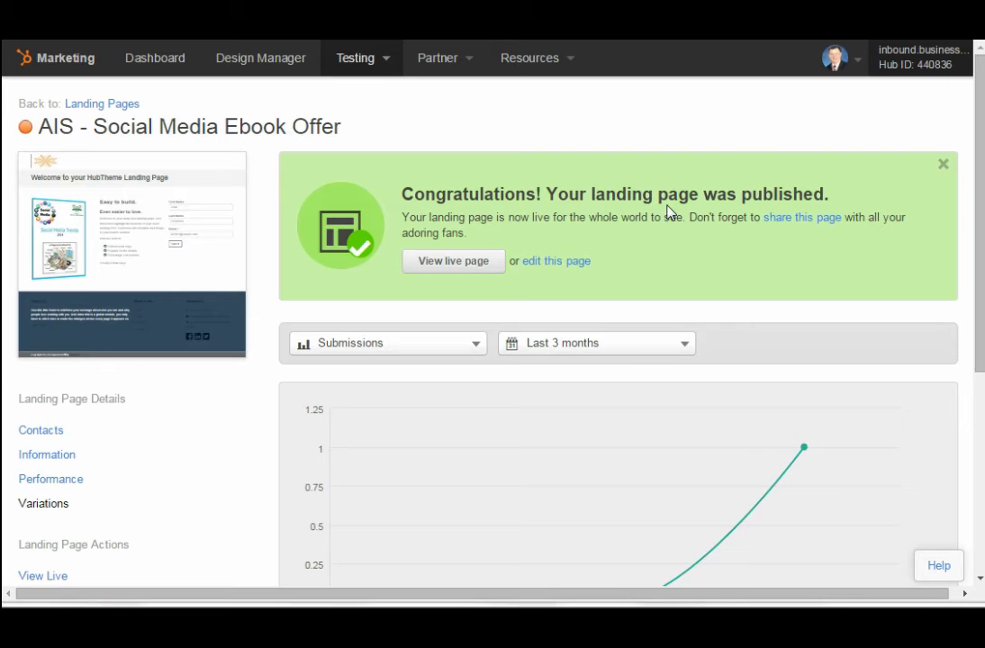
pyautogui.click(455, 269)
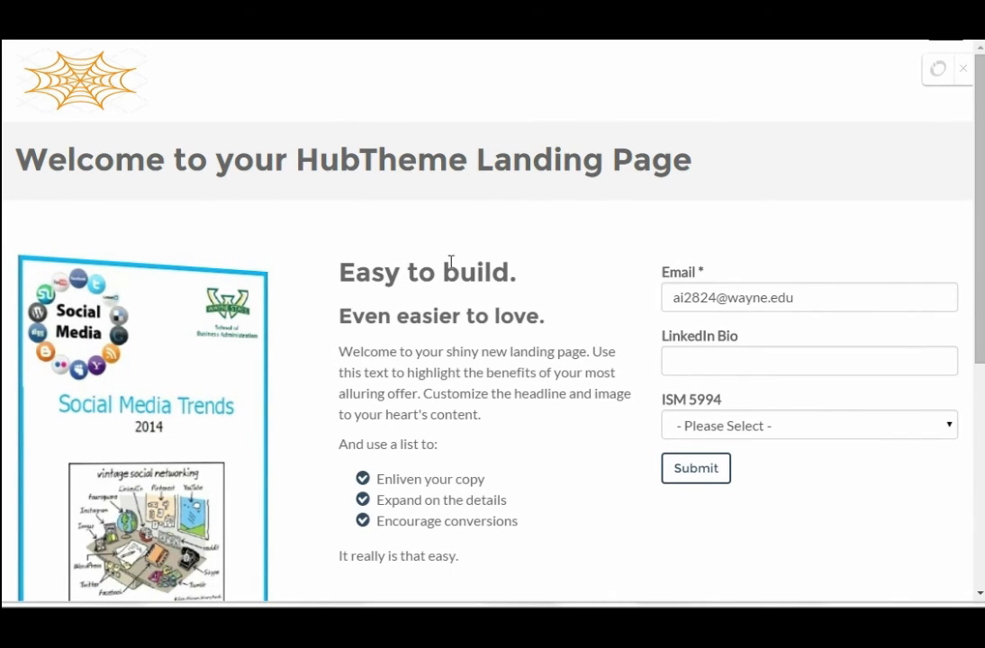